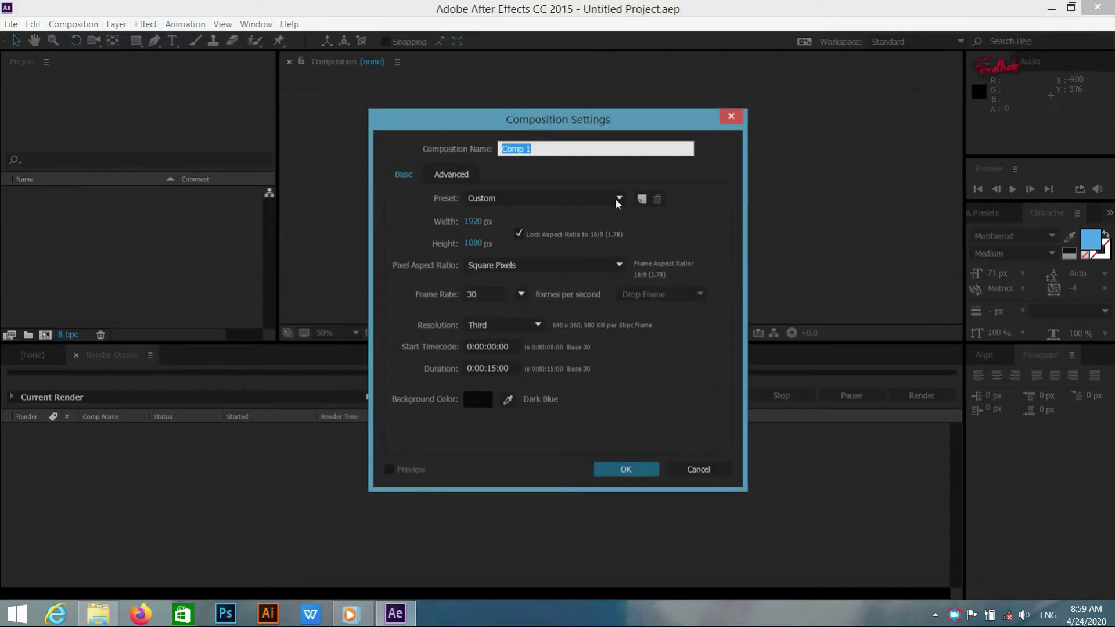
key("BackSpace")
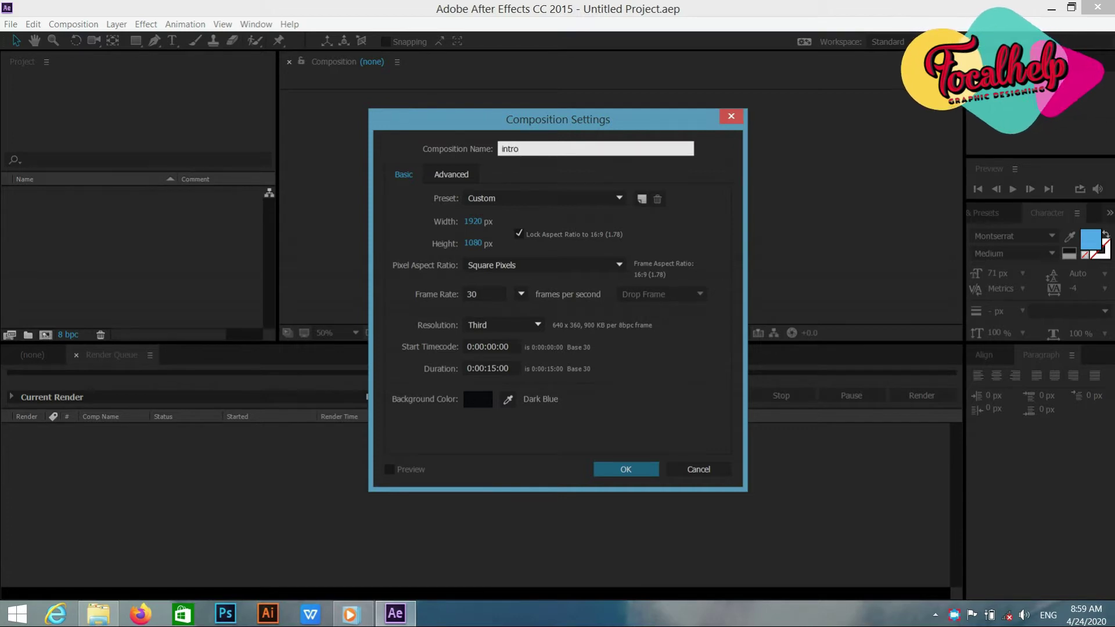
type("intro driver")
key("Return")
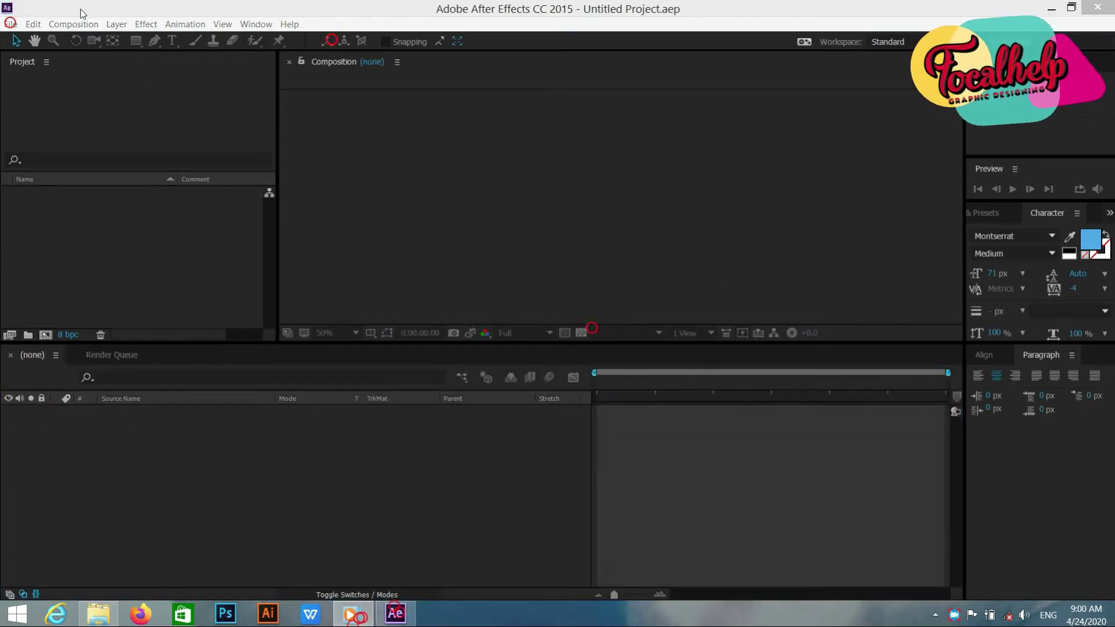
left_click(11, 23)
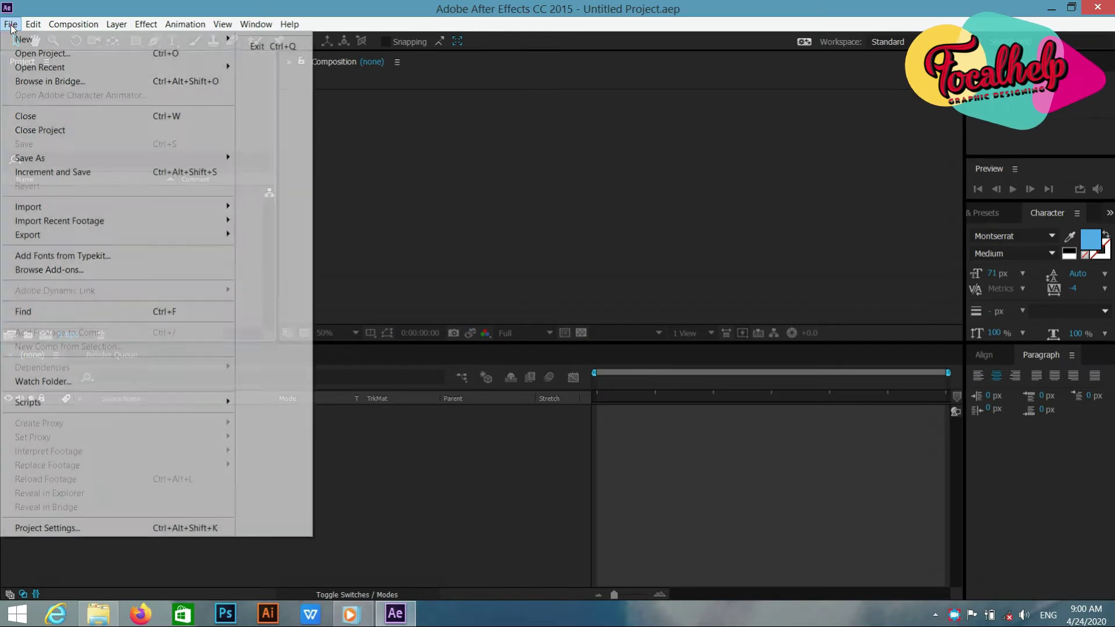
- Create a new composition named "driver text" with a duration of 0:00:05:00
mouse_move(78, 26)
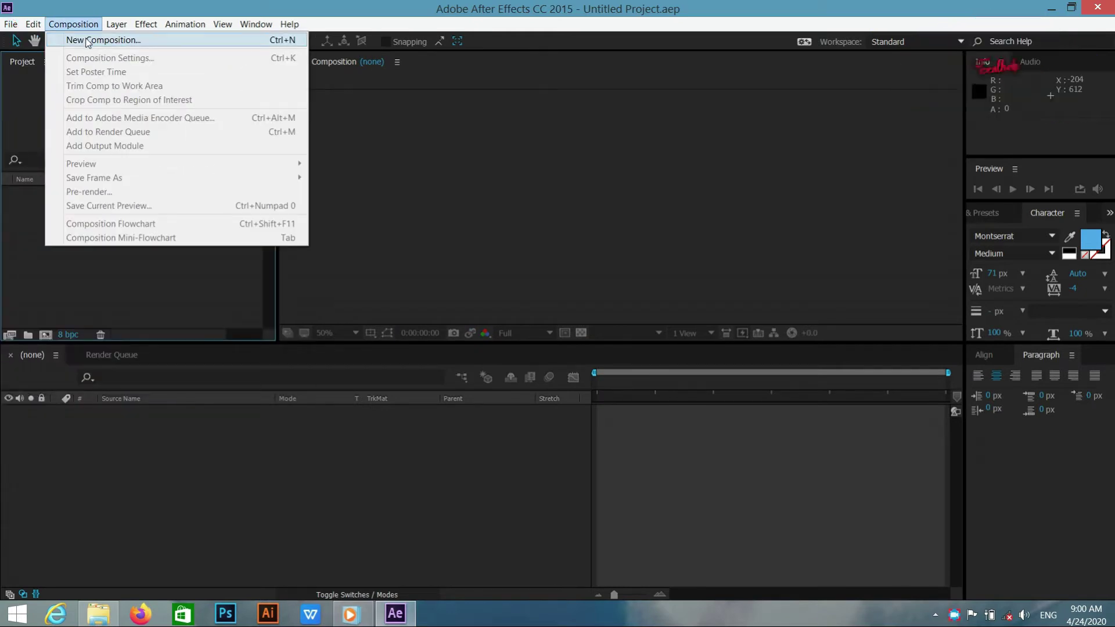
left_click(86, 40)
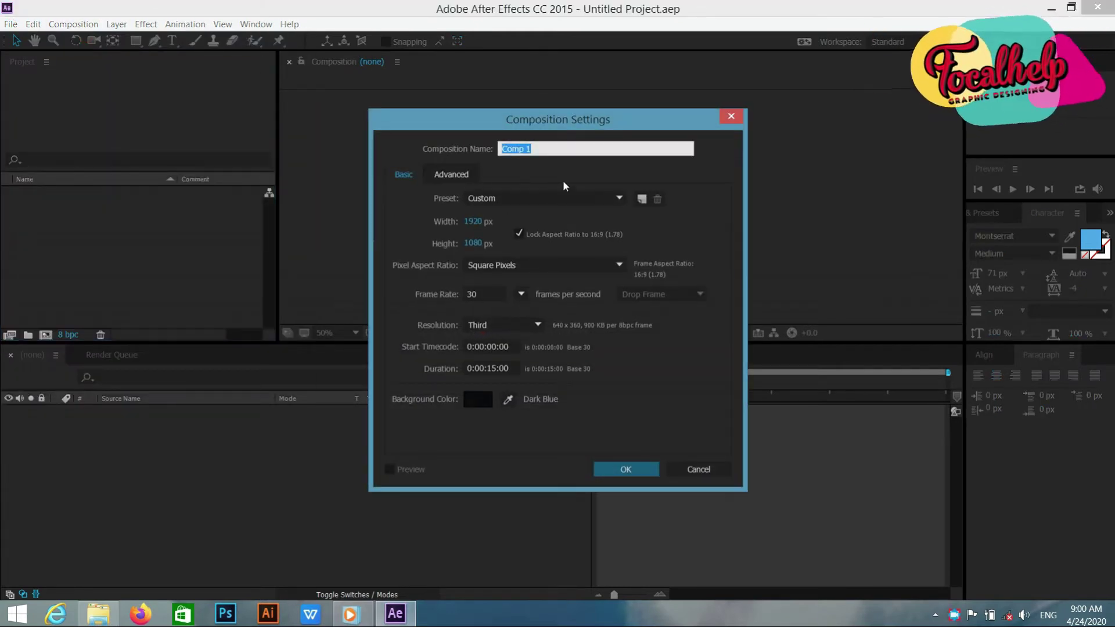
key("BackSpace")
type("driver text")
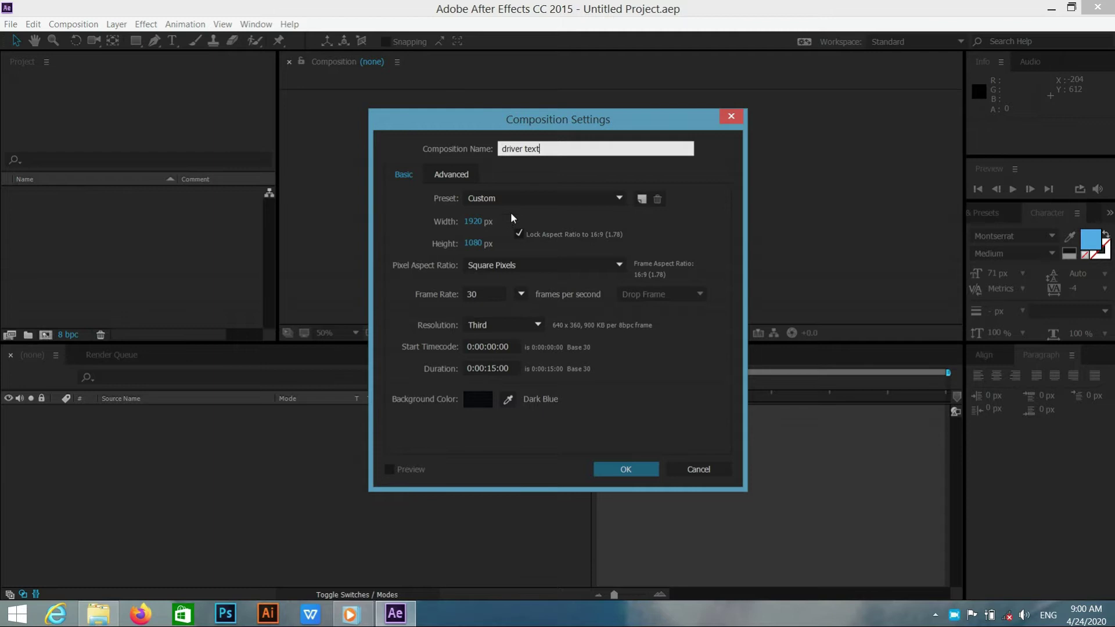
left_click(492, 368)
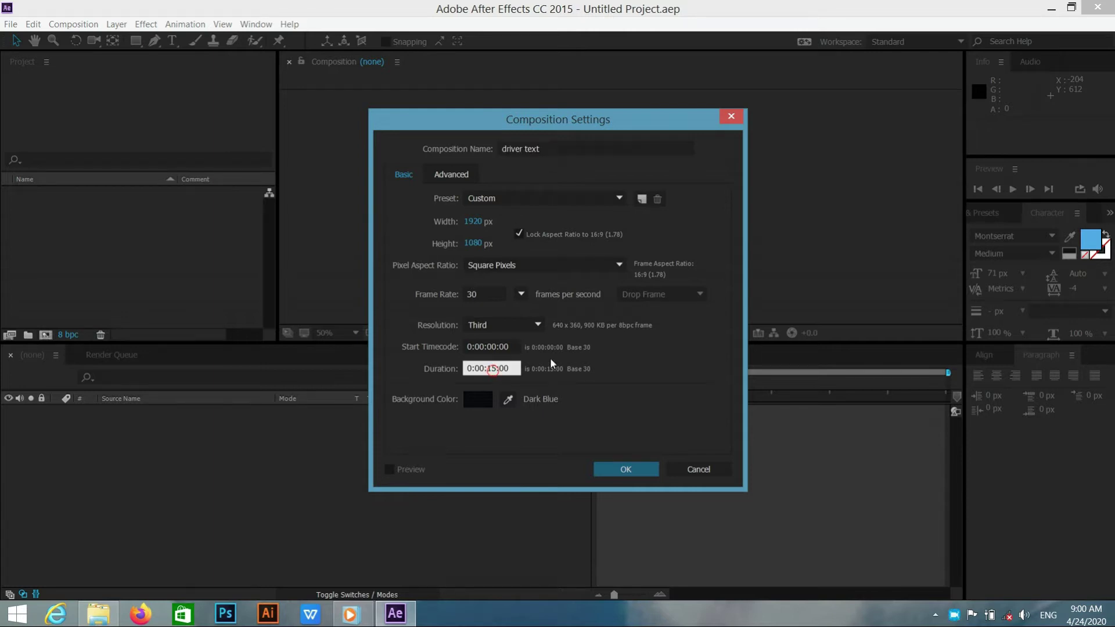
key("BackSpace")
type("0")
left_click(608, 463)
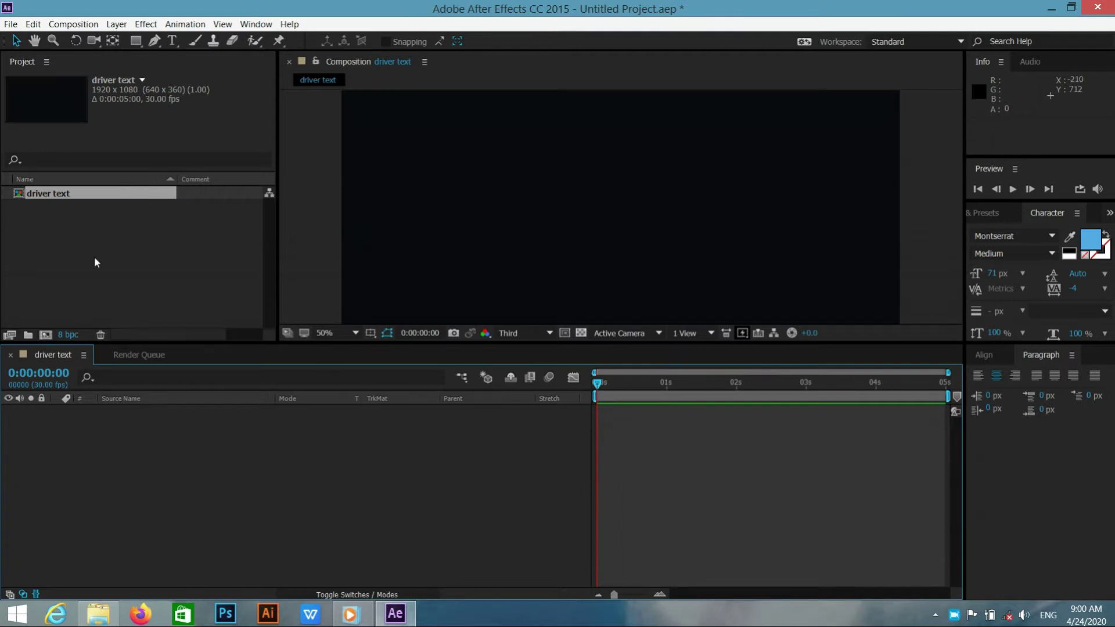
- Add a composition-sized solid layer named "back ground" in red FF3636
right_click(198, 448)
mouse_move(250, 458)
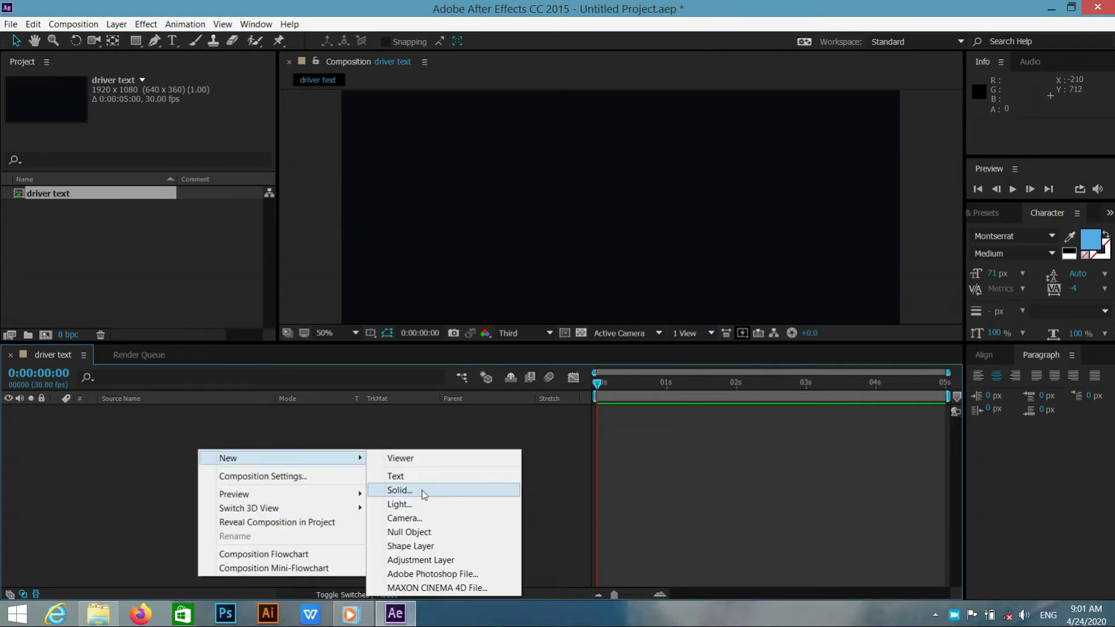
left_click(424, 491)
type("back ground")
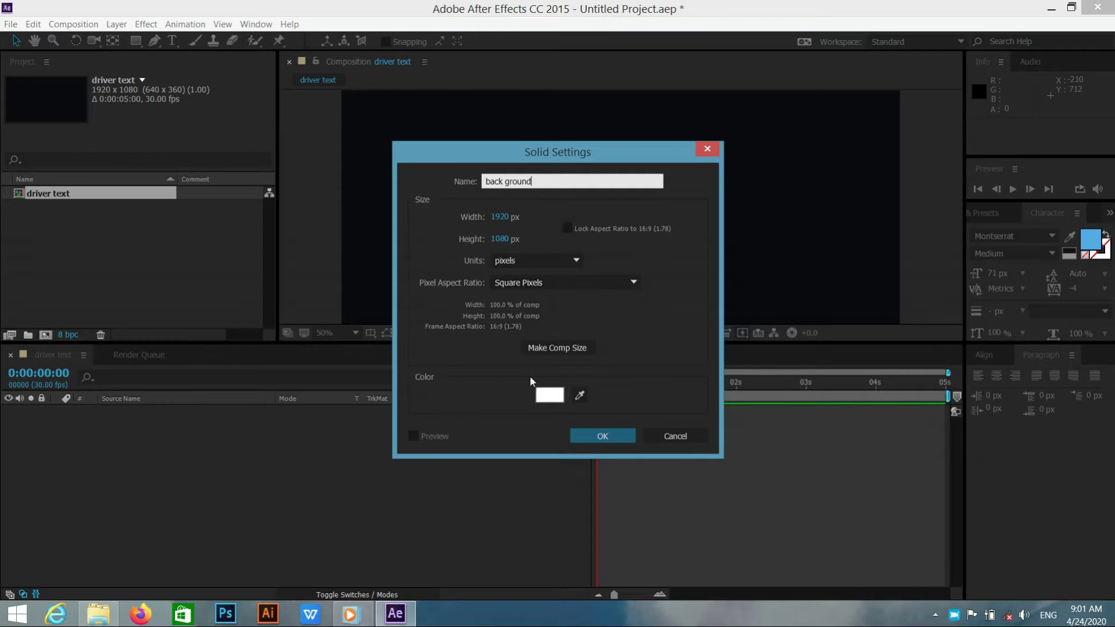
left_click(552, 348)
left_click(547, 399)
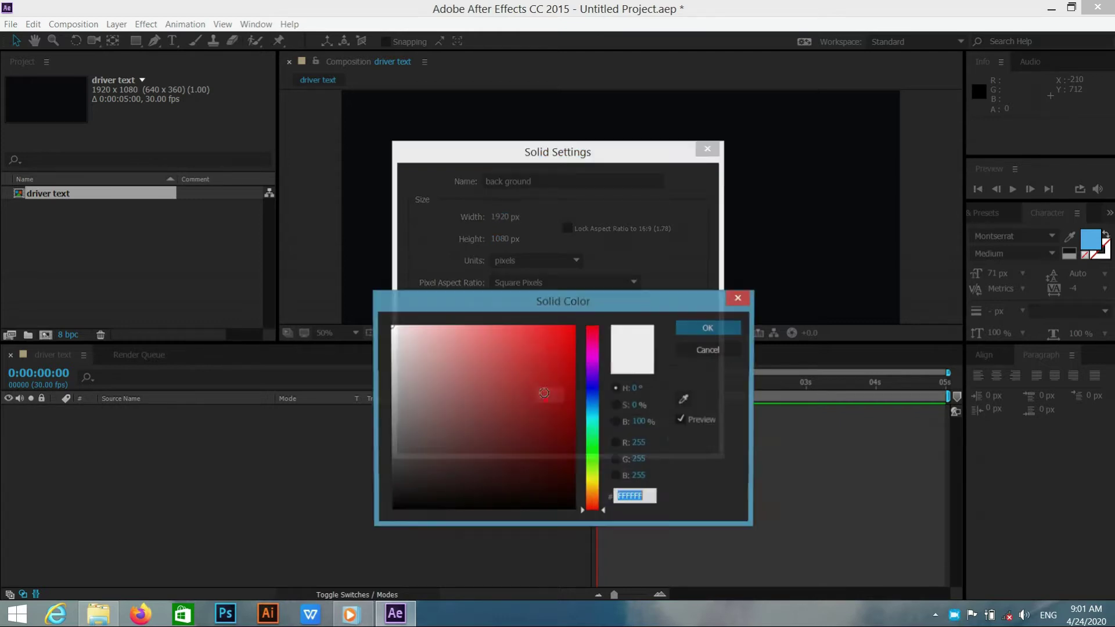
left_click(538, 325)
left_click(708, 328)
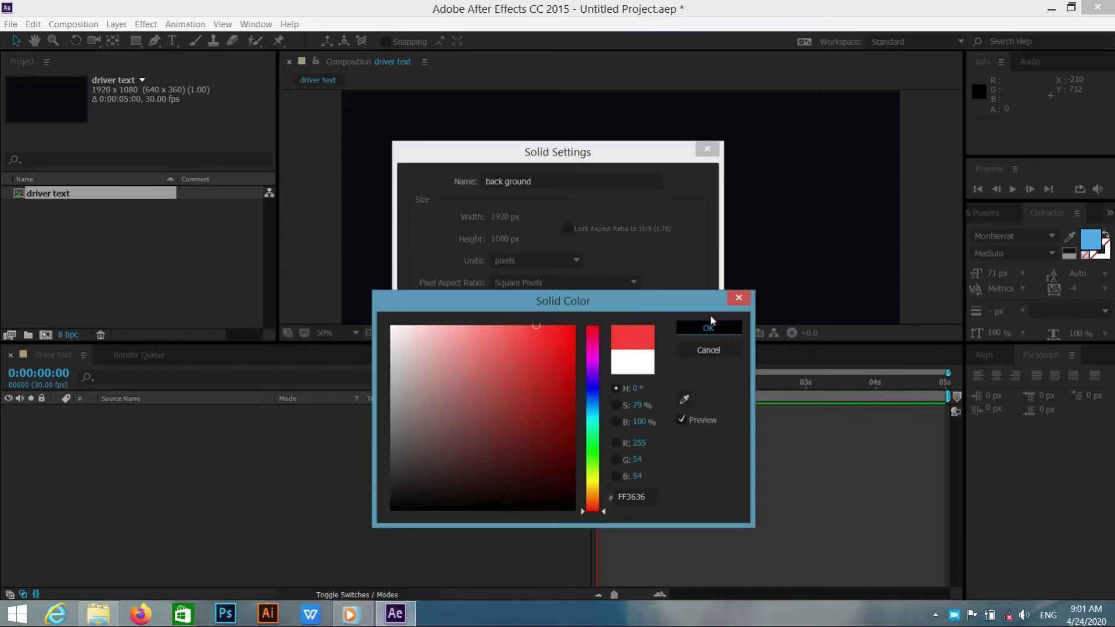
left_click(591, 435)
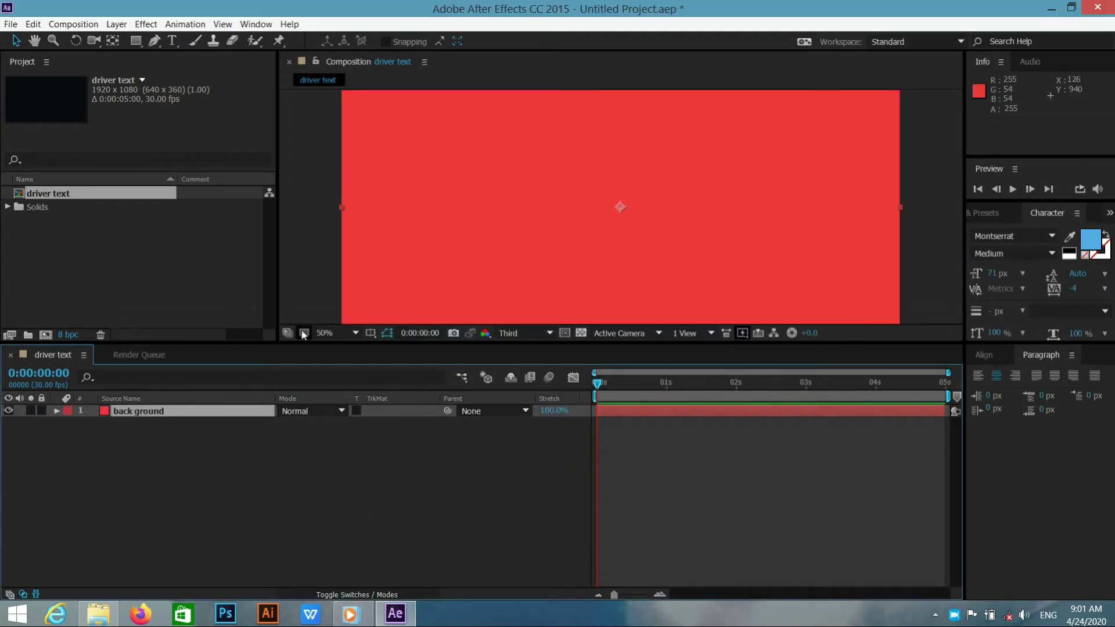
- Fit the whole composition in the viewer and enlarge the viewer area above the timeline
left_click(328, 332)
left_click(343, 348)
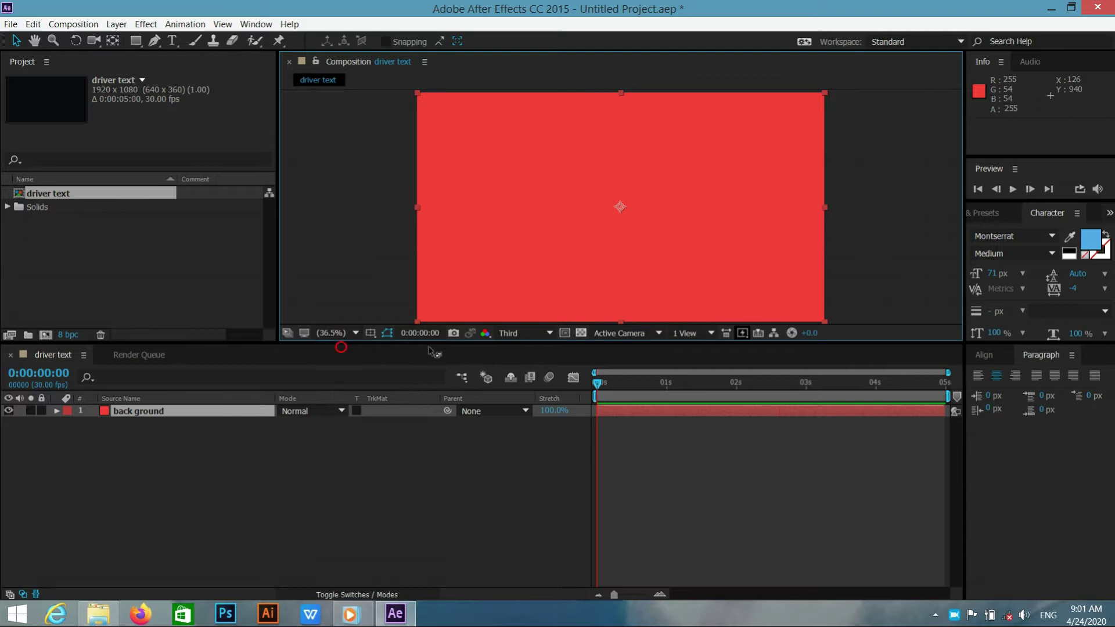
left_click_drag(433, 342, 431, 436)
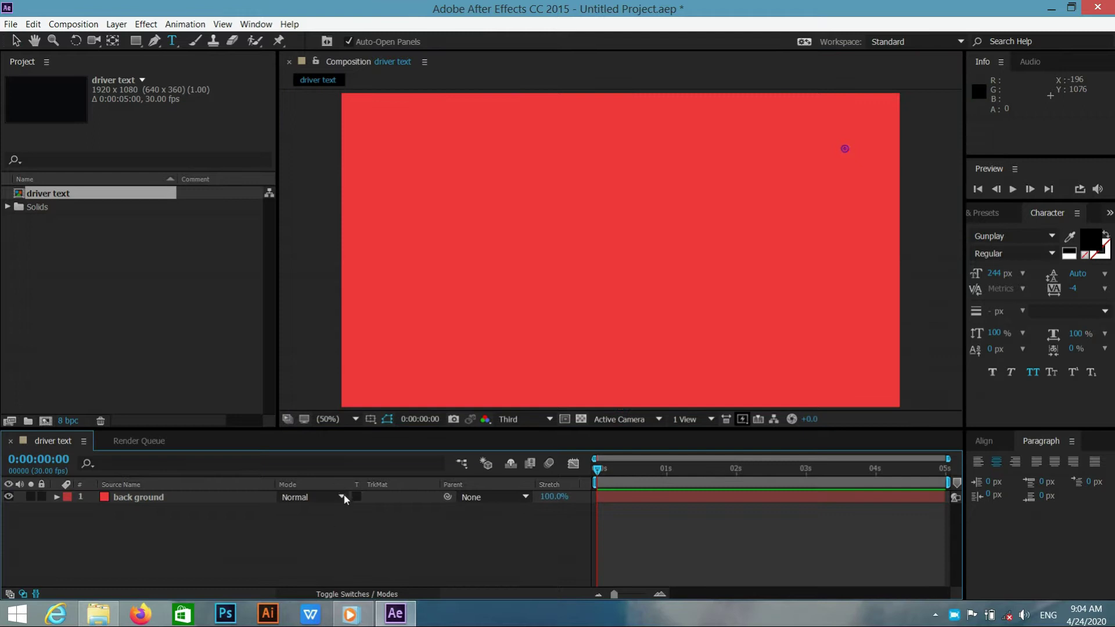
- Add a text layer reading "intro" to the driver text composition
right_click(337, 524)
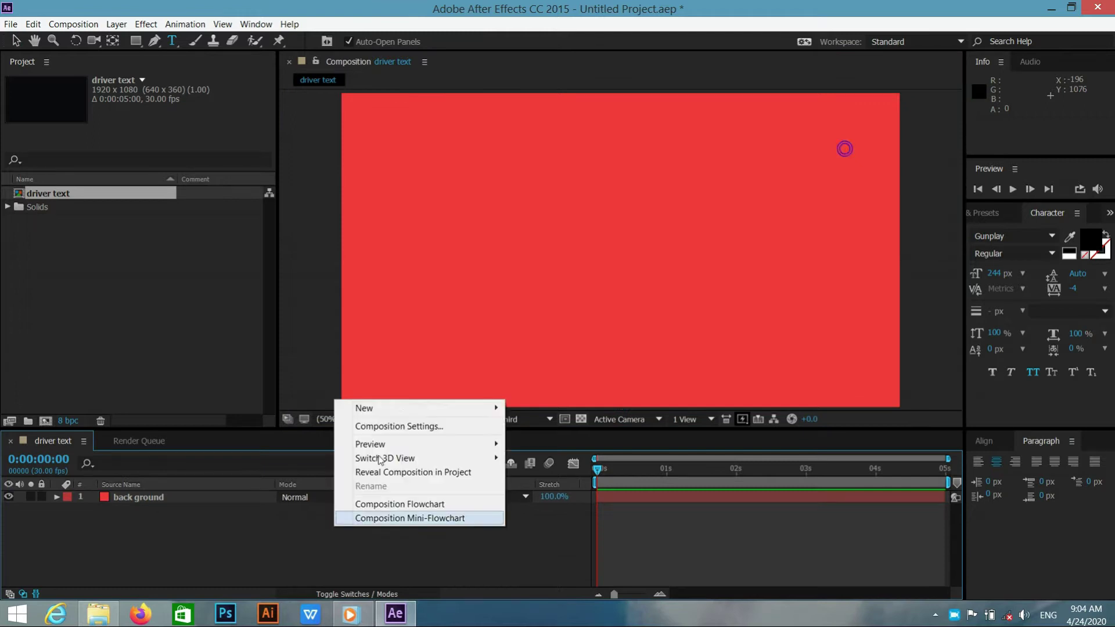
left_click(396, 403)
left_click(529, 426)
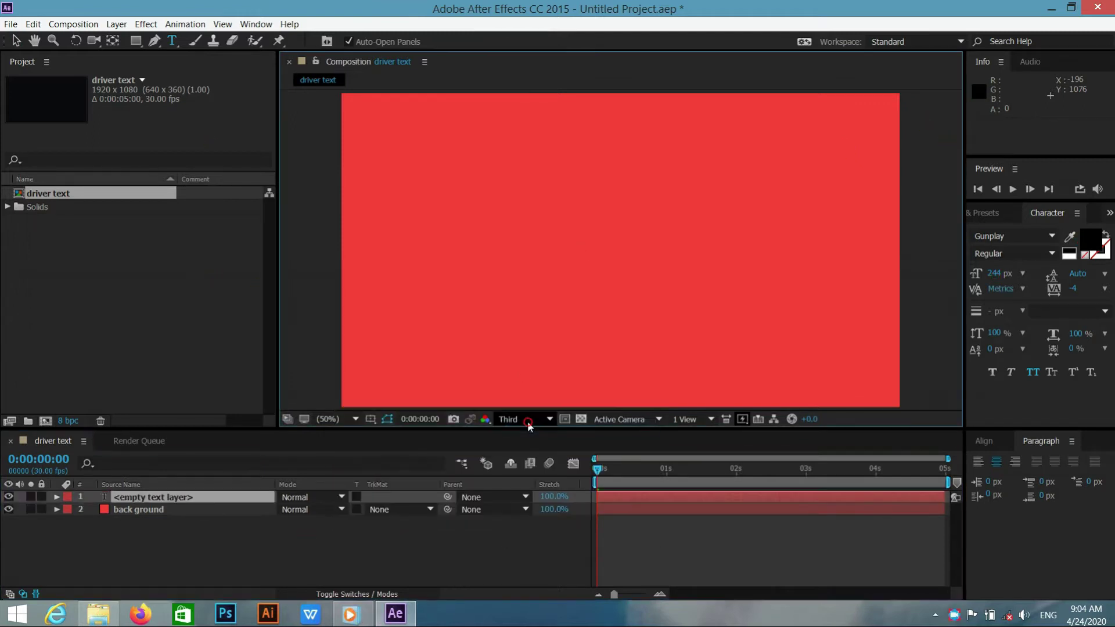
type("intro")
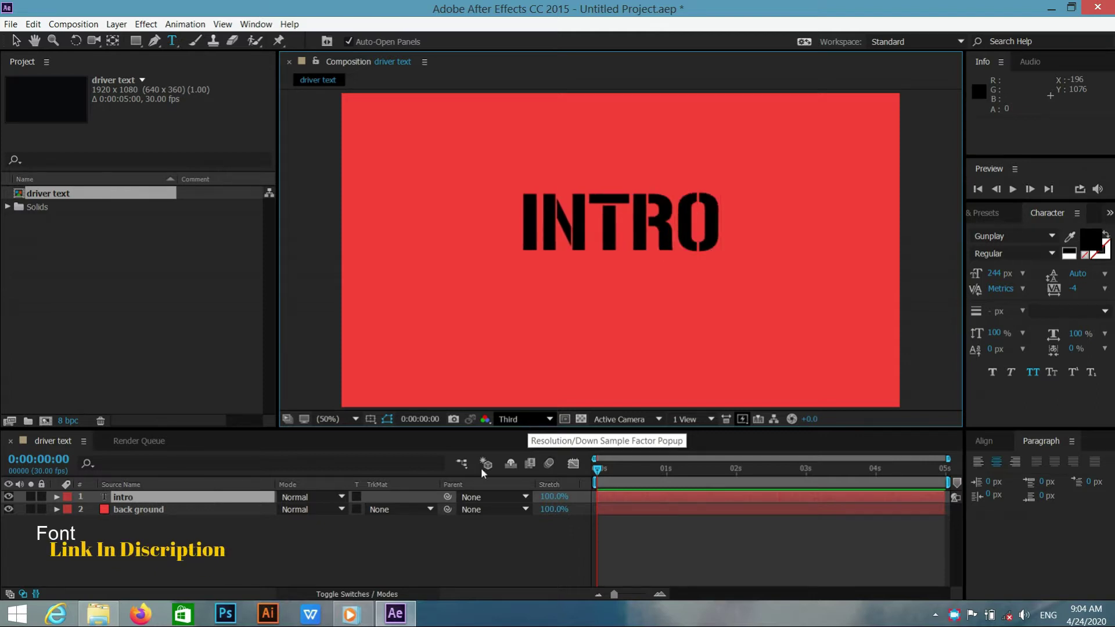
- Add a second text layer reading "Driver" and place it directly below the INTRO text, at about 950, 754
right_click(407, 538)
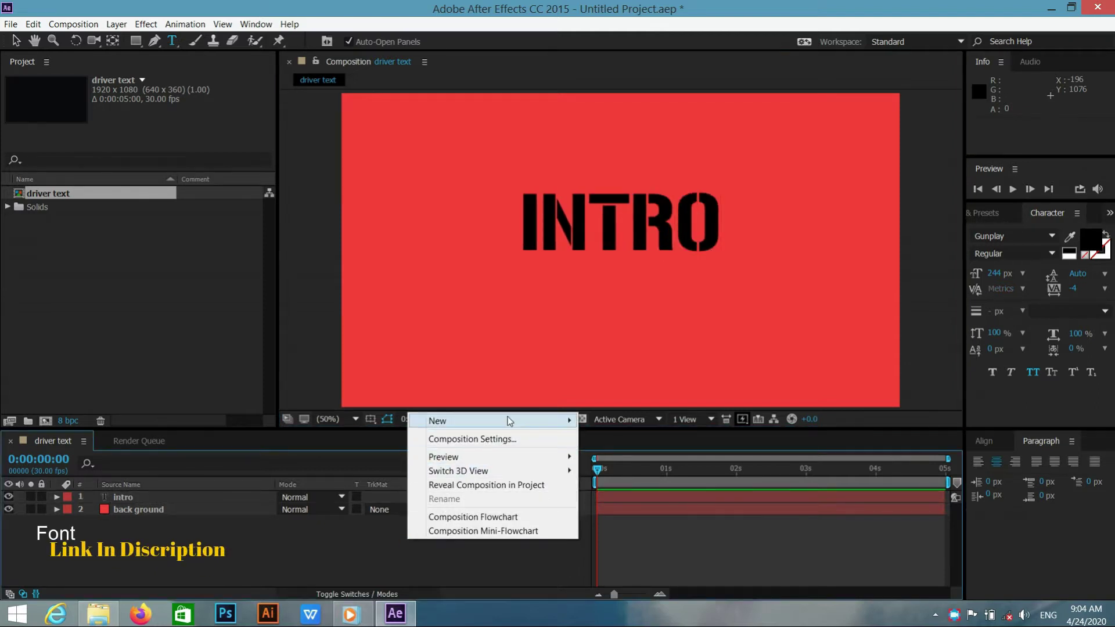
mouse_move(509, 420)
left_click(652, 440)
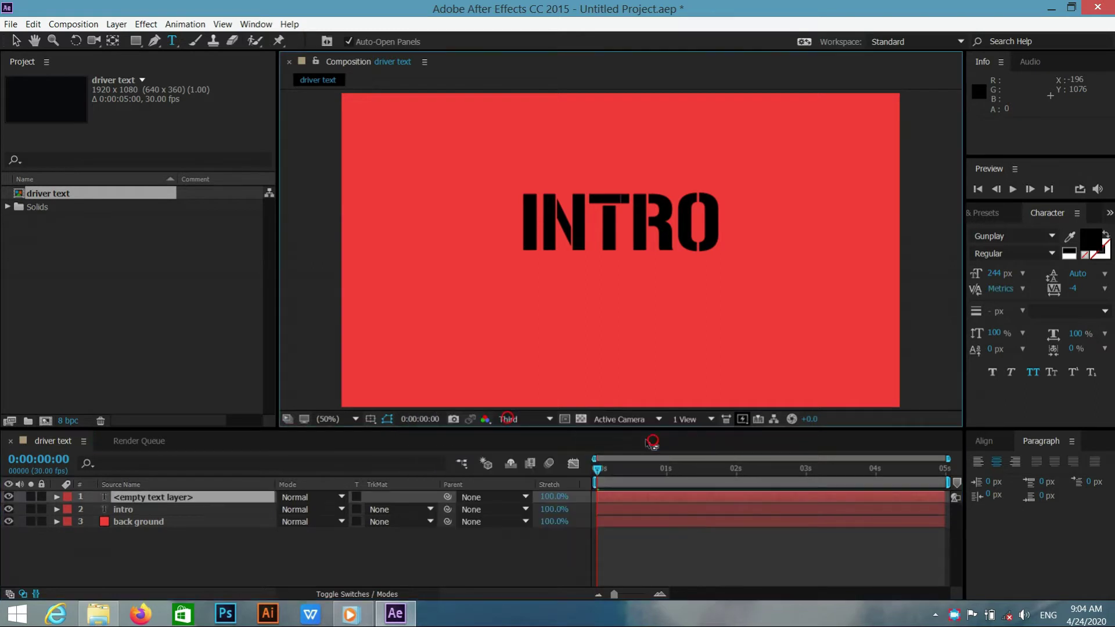
type("Driver")
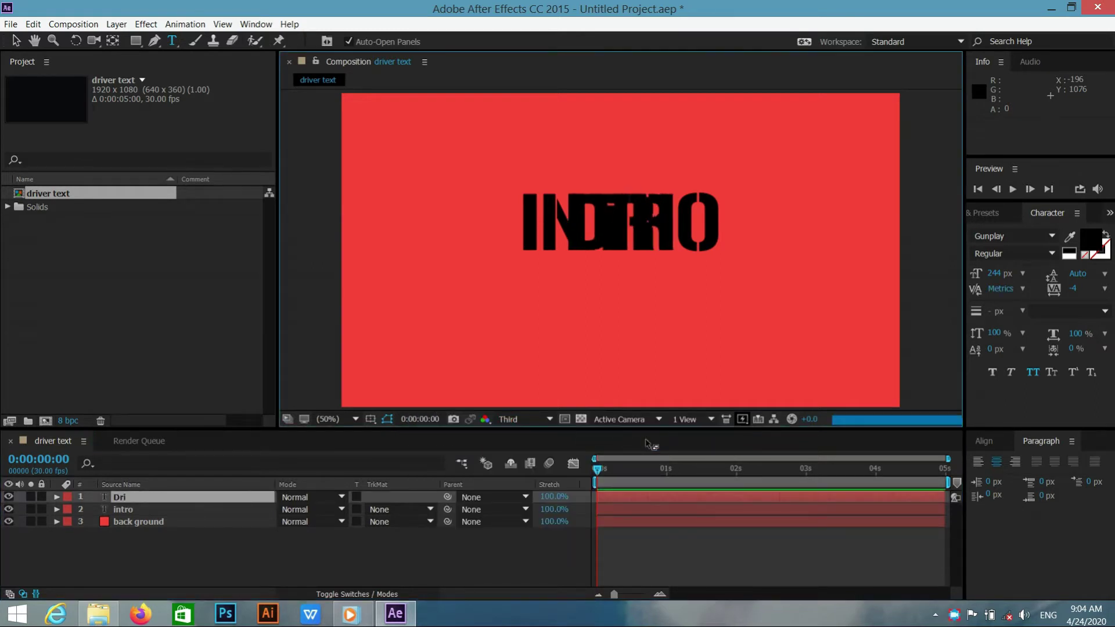
left_click_drag(774, 239, 769, 295)
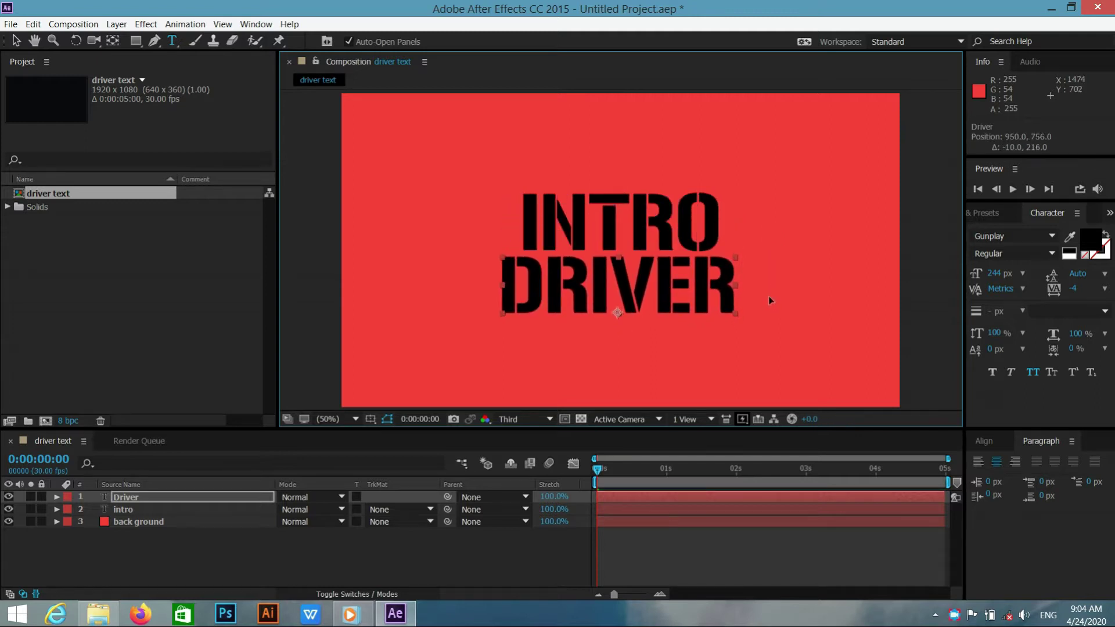
- Centre the Driver and intro text layers horizontally in the composition
left_click(984, 440)
left_click(1004, 478)
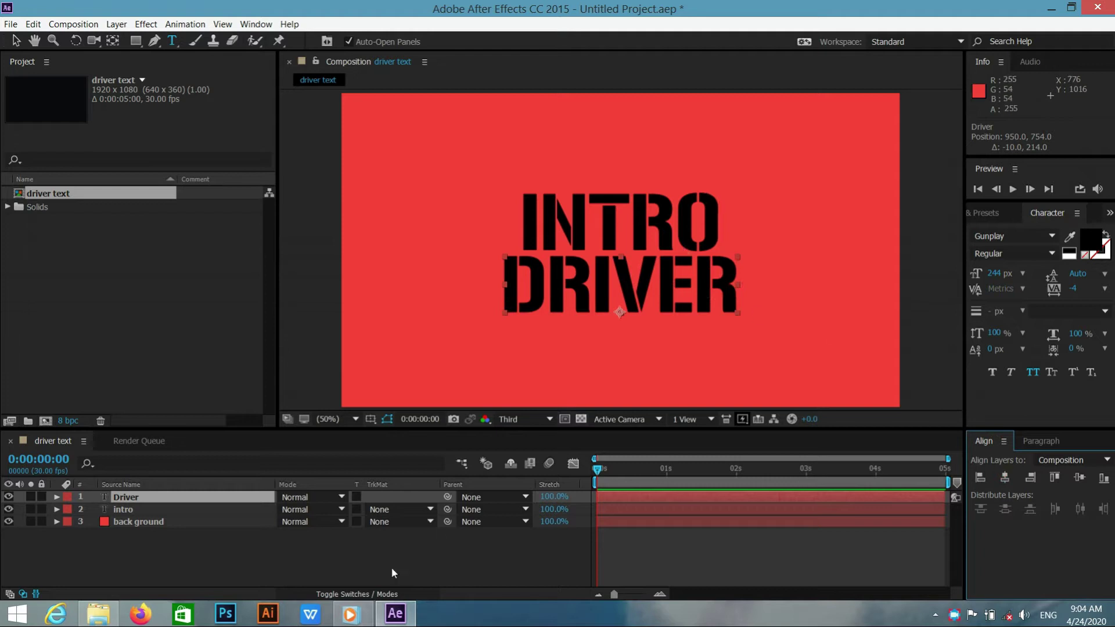
left_click(203, 507)
left_click(1008, 479)
left_click(421, 551)
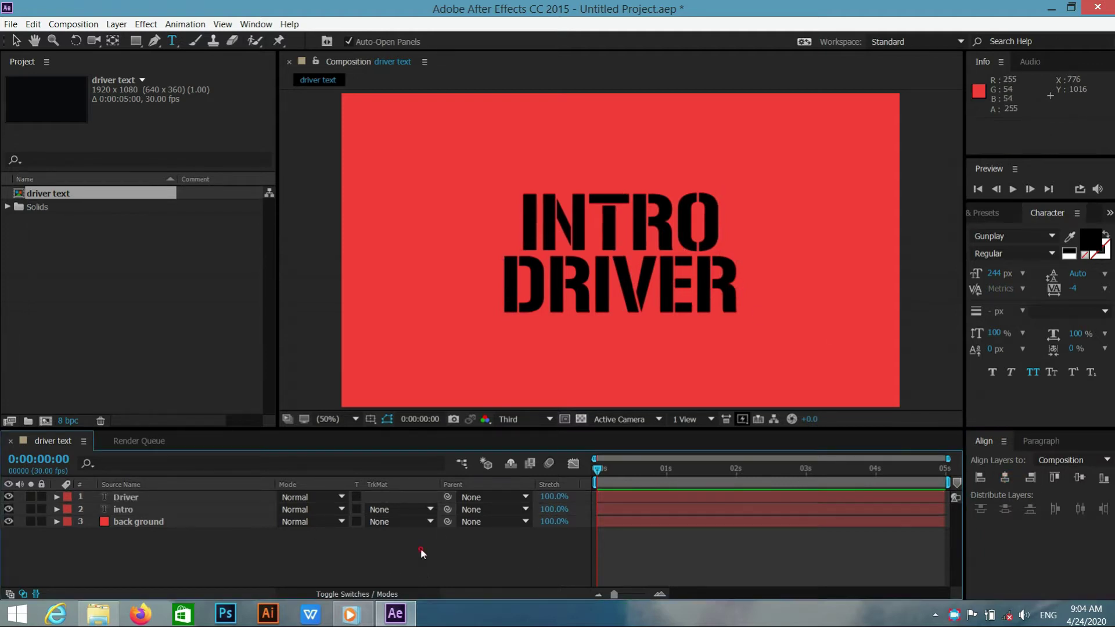
- Pre-compose the intro text layer as "intro Main", moving all attributes into the new composition
right_click(205, 507)
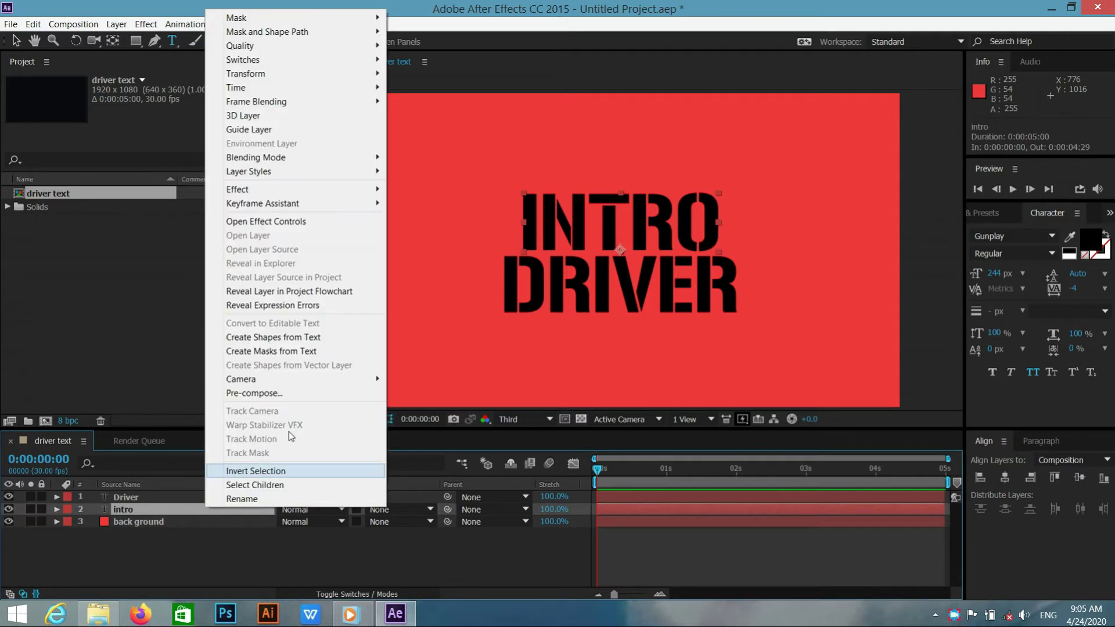
left_click(296, 393)
type("intro Main")
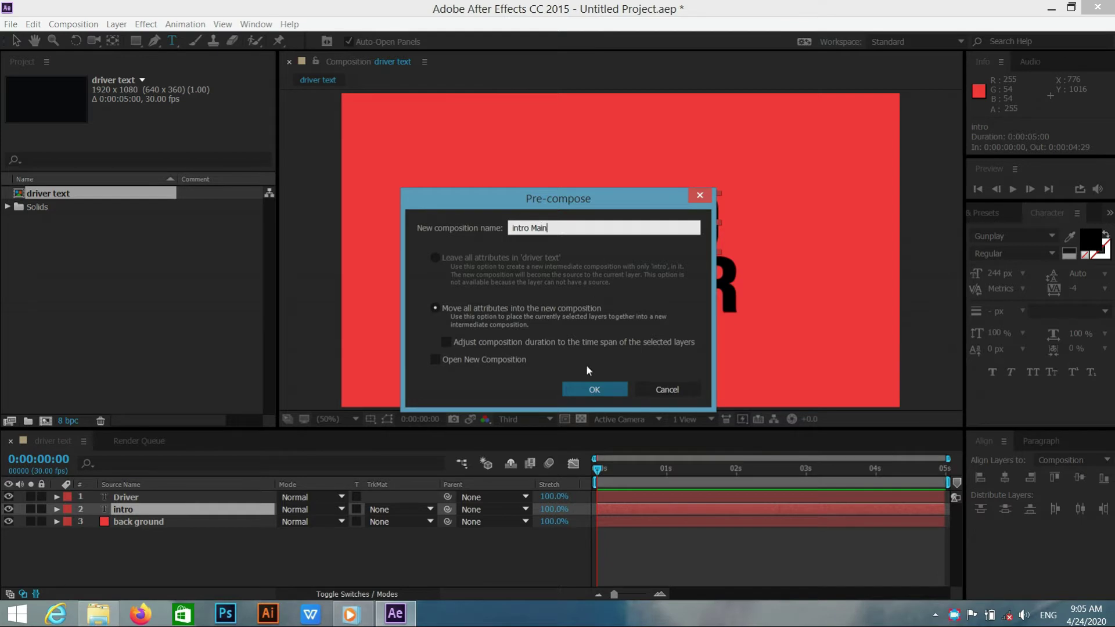
left_click(588, 384)
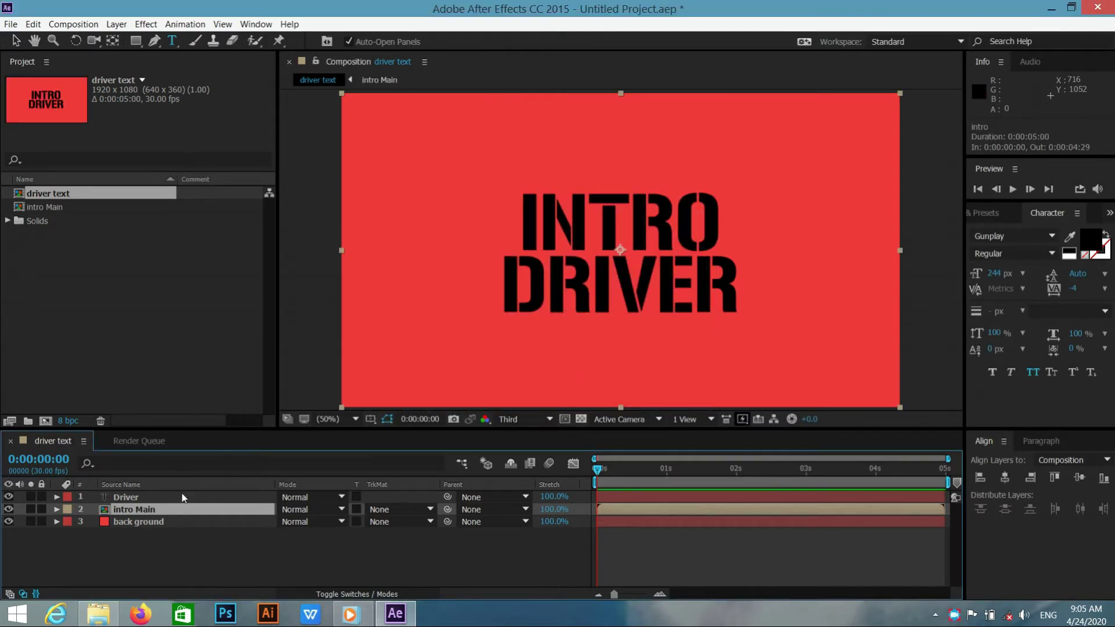
- Pre-compose the Driver text layer as "driver main", moving all attributes into the new composition
right_click(182, 497)
left_click(230, 483)
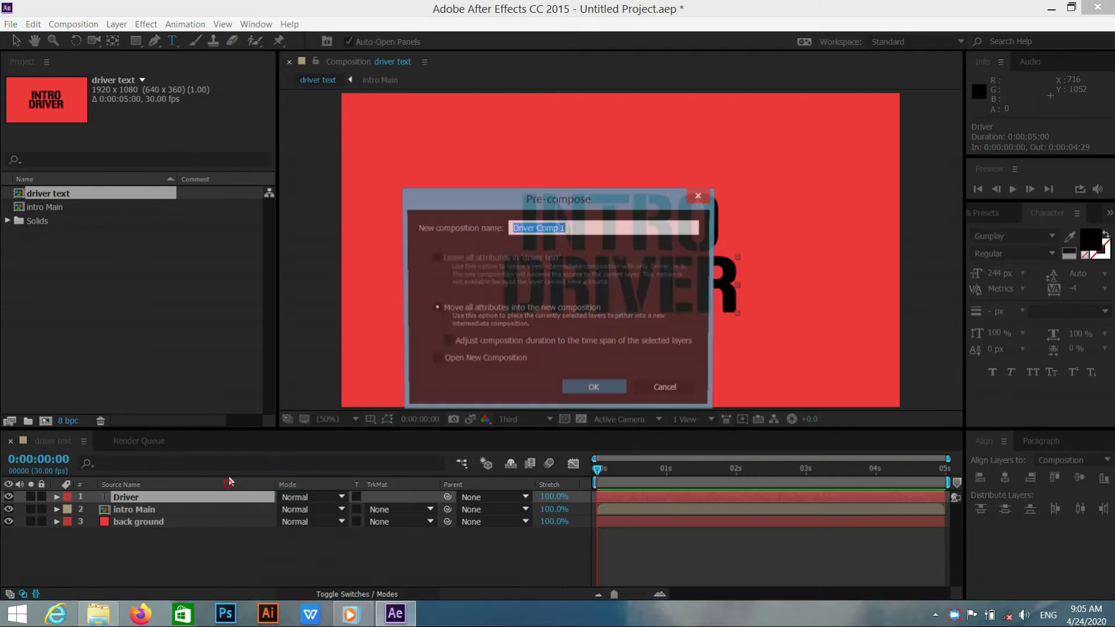
type("d")
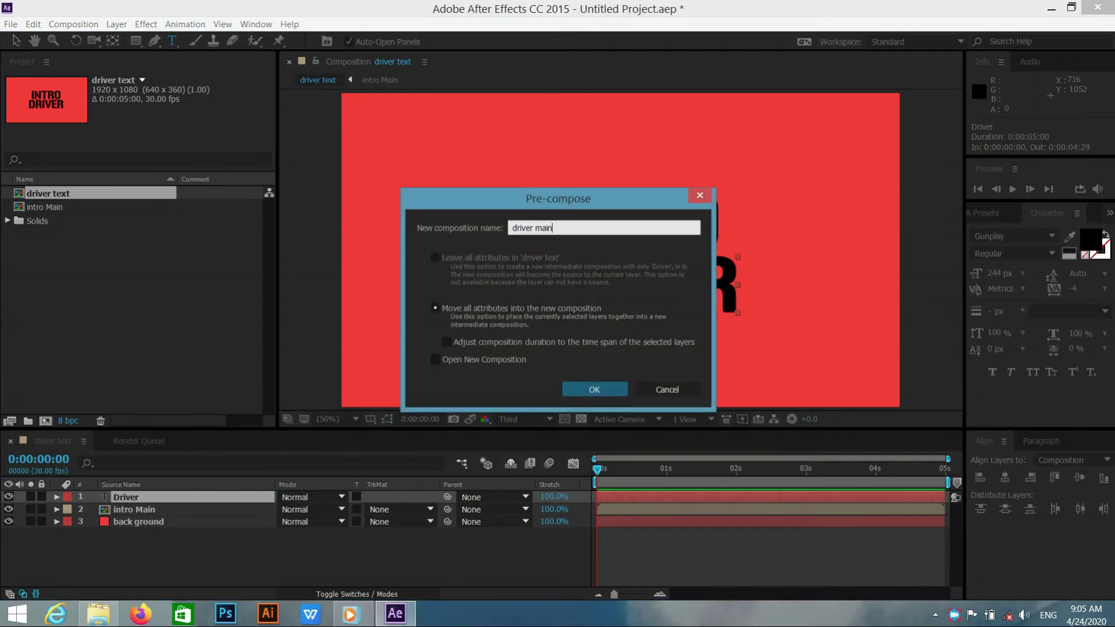
left_click(583, 389)
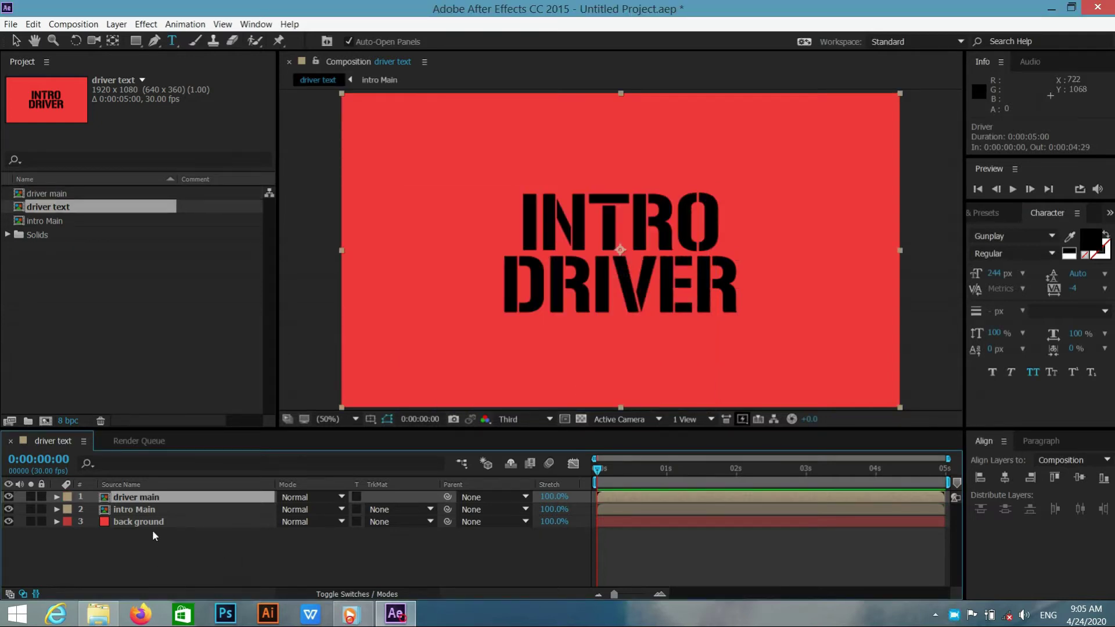
- Set Position keyframes on both the driver main and intro Main layers at 0:00:01:00
left_click_drag(598, 470, 667, 474)
left_click(130, 515, "shift")
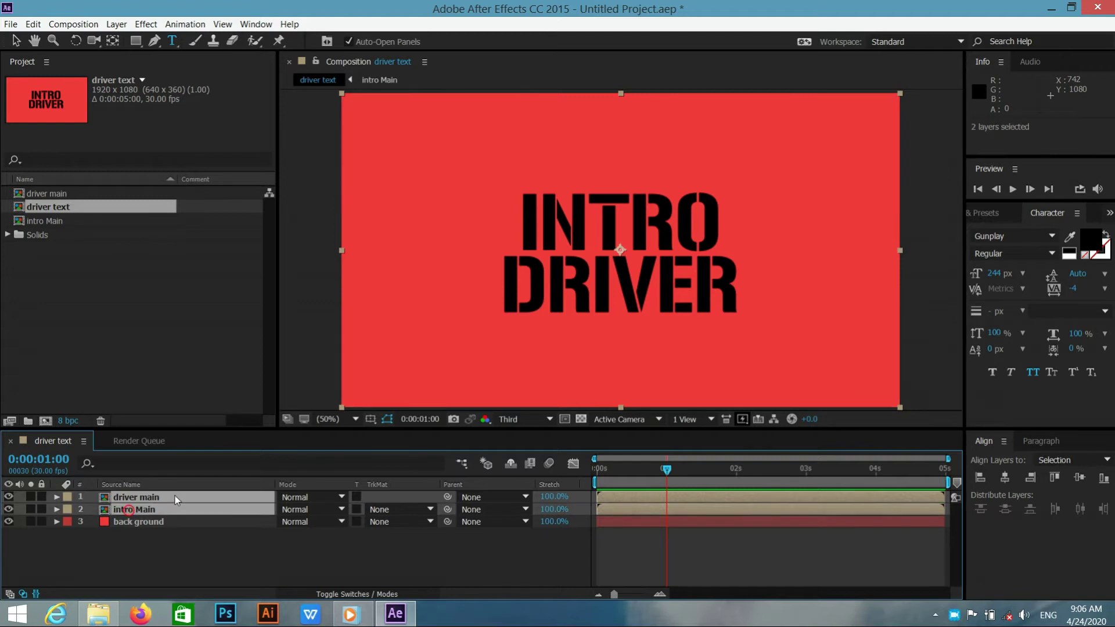
key("p")
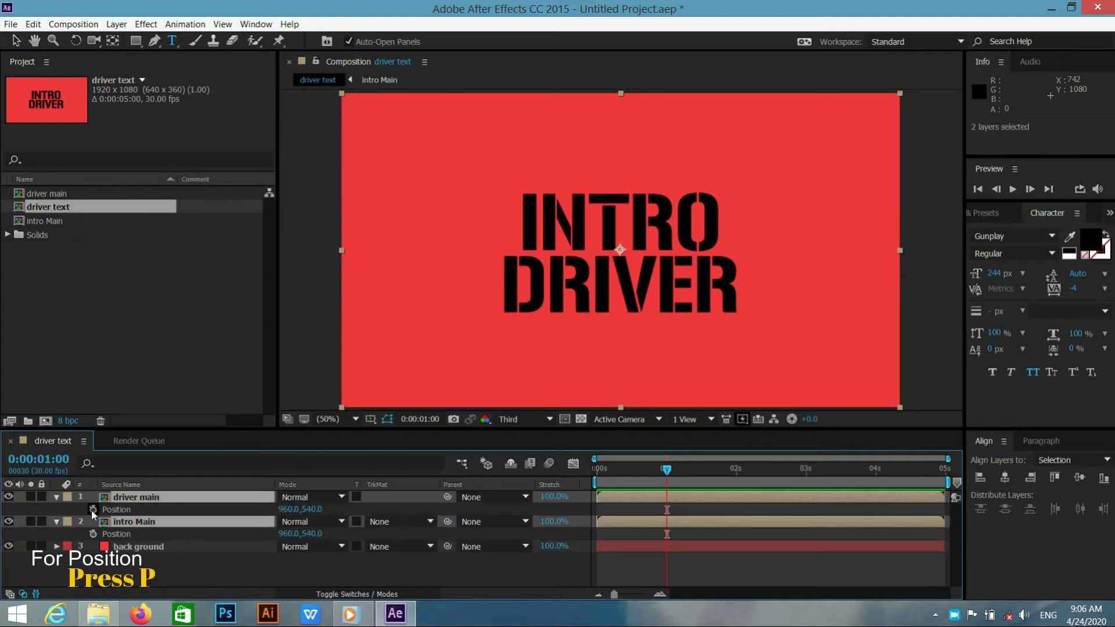
left_click(93, 510)
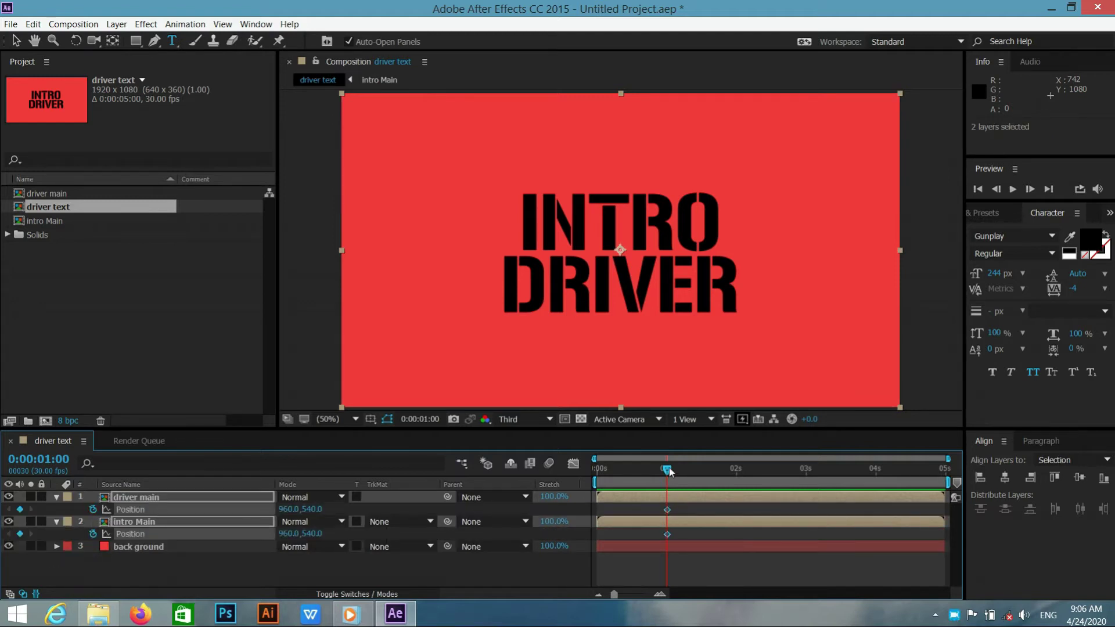
- Show the layer switches and set the driver main layer's Position to 960, 320 at 0:00:00:00
left_click_drag(665, 471, 596, 470)
key("F4")
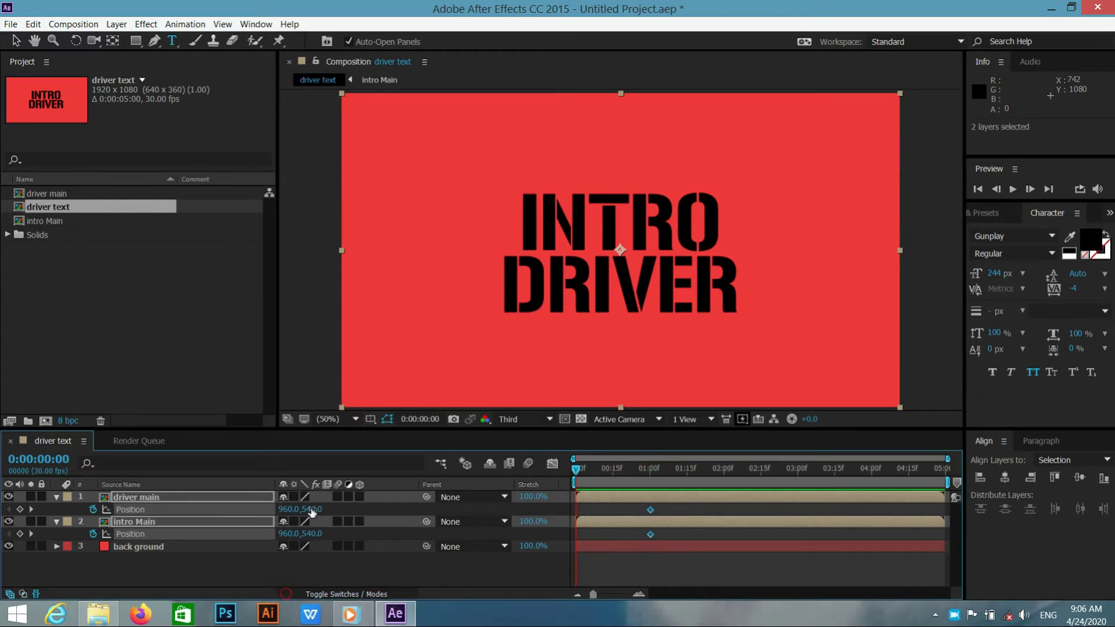
left_click(283, 569)
left_click_drag(308, 509, 156, 515)
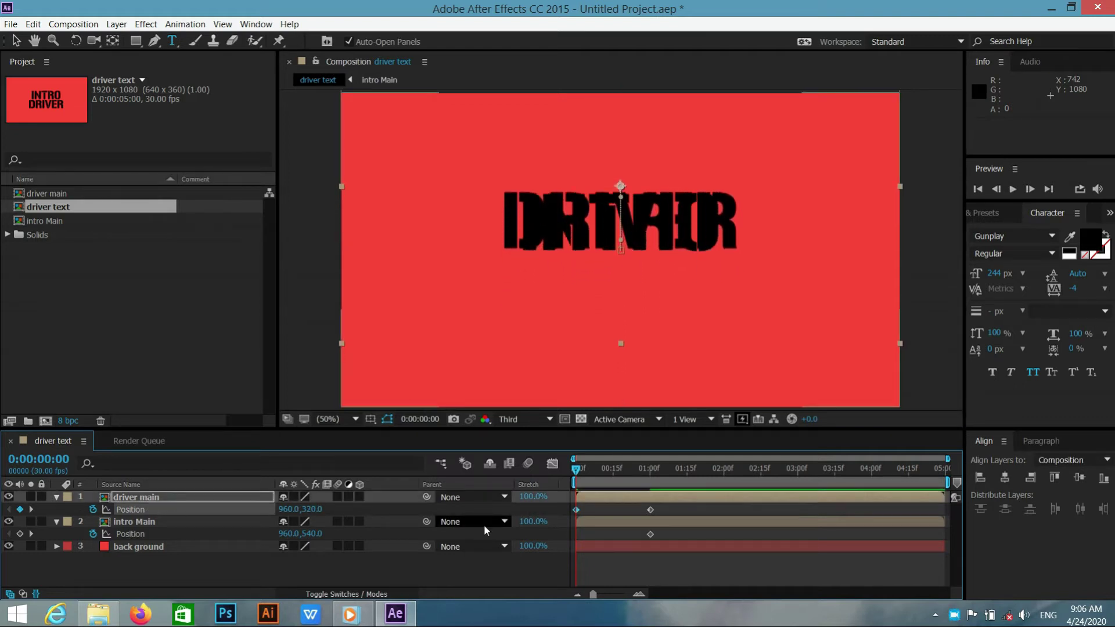
- Set the intro Main layer's Position to 960, 759 at 0:00:00:00 and scrub through the move to check it
left_click_drag(303, 533, 477, 542)
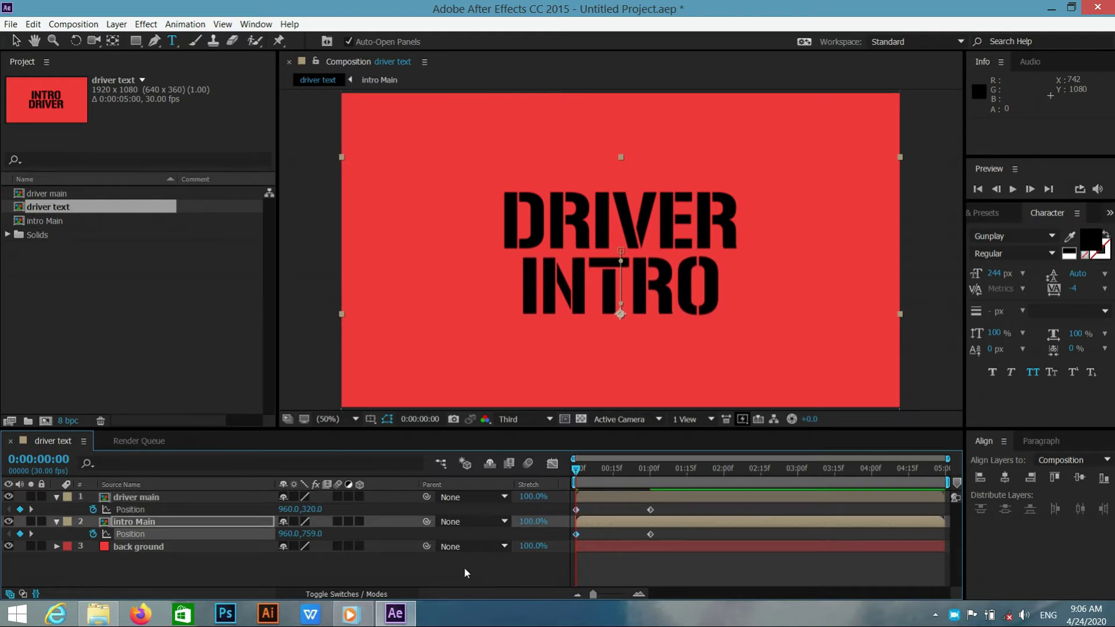
left_click_drag(578, 470, 503, 486)
- With no layer selected, draw a white rectangle without stroke, about 838 by 228 px, covering the word DRIVER
left_click(183, 569)
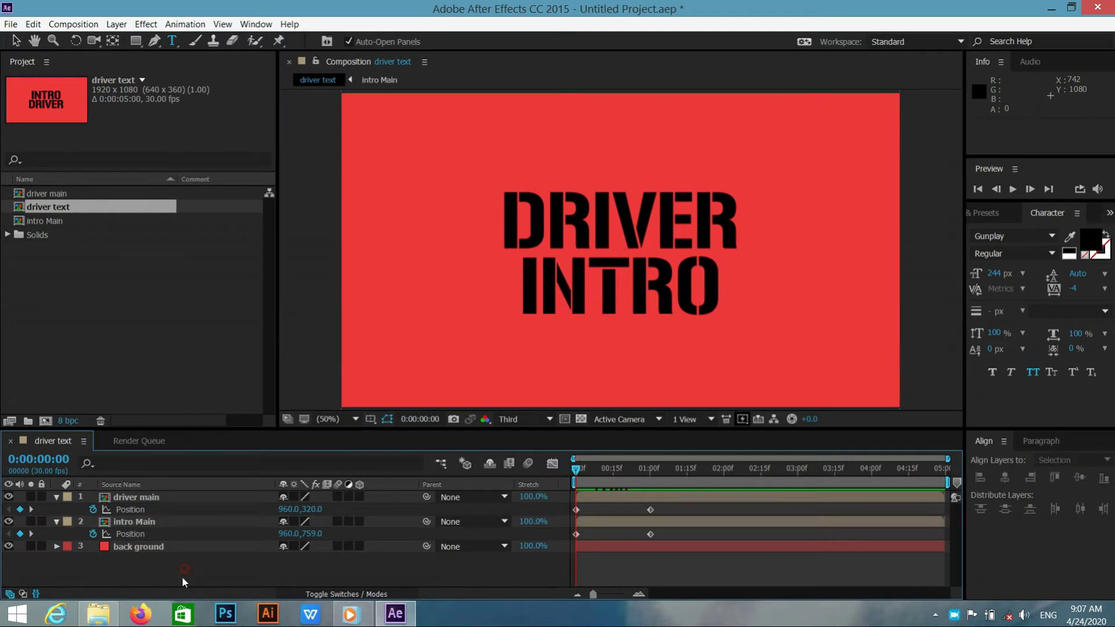
left_click(136, 40)
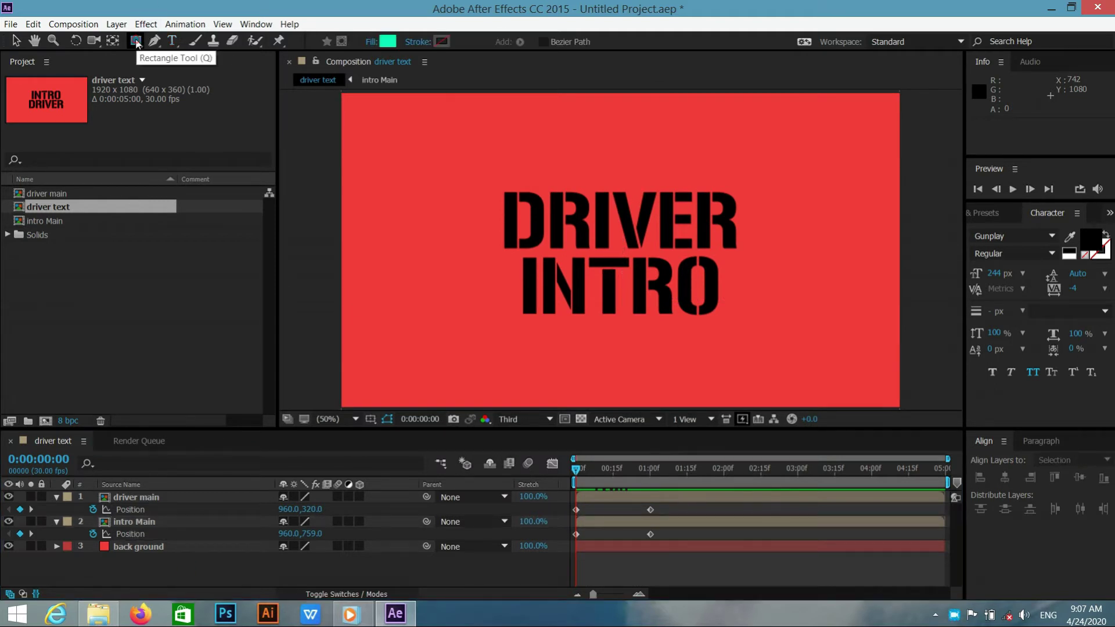
left_click(422, 43)
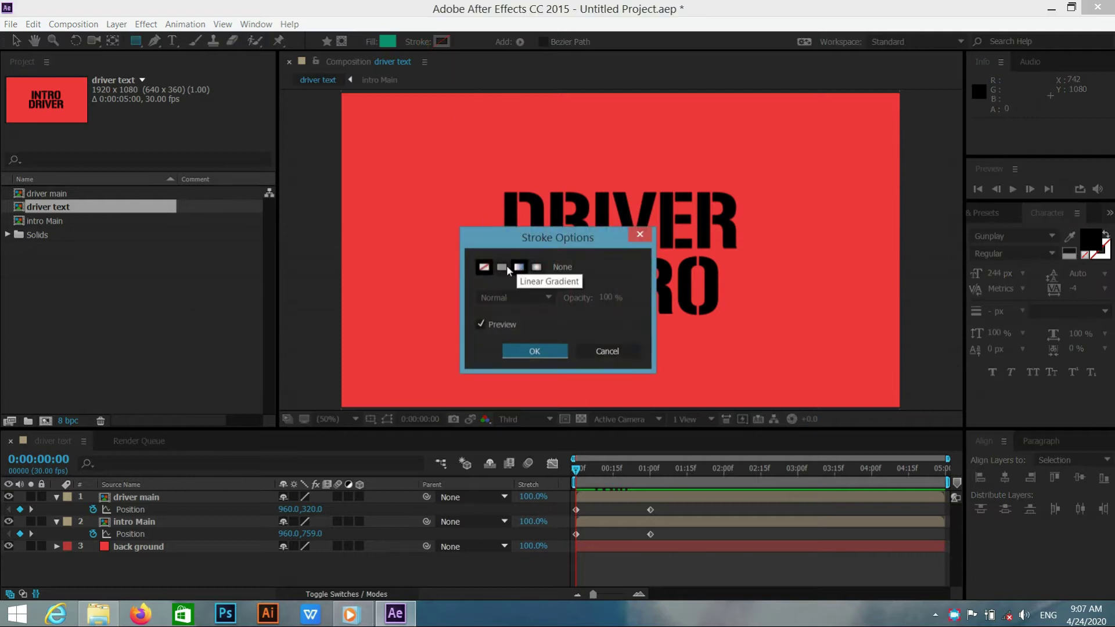
left_click(526, 351)
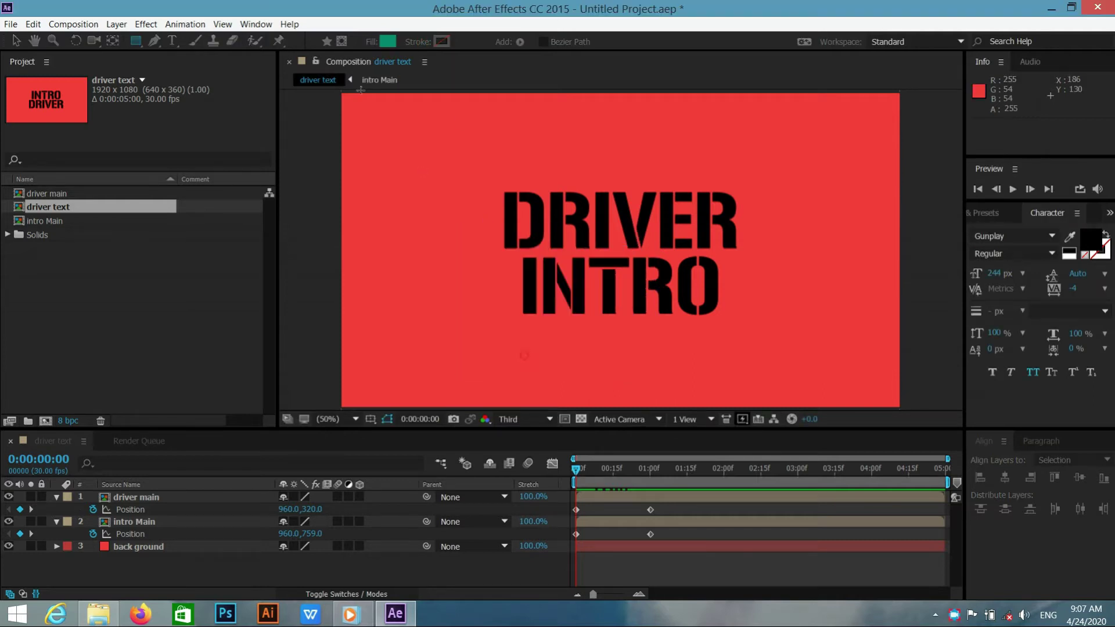
left_click(388, 43)
left_click_drag(416, 342, 336, 285)
left_click(692, 327)
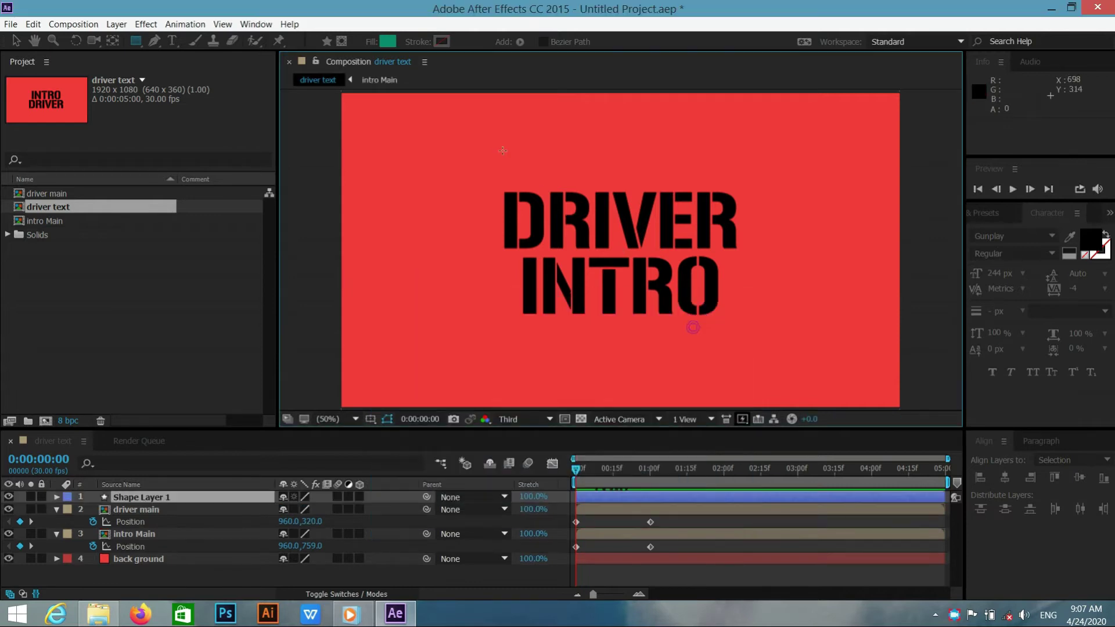
mouse_move(499, 184)
left_mouse_down()
mouse_move(616, 229)
mouse_move(762, 238)
mouse_move(761, 254)
mouse_move(736, 229)
mouse_move(744, 251)
left_mouse_up()
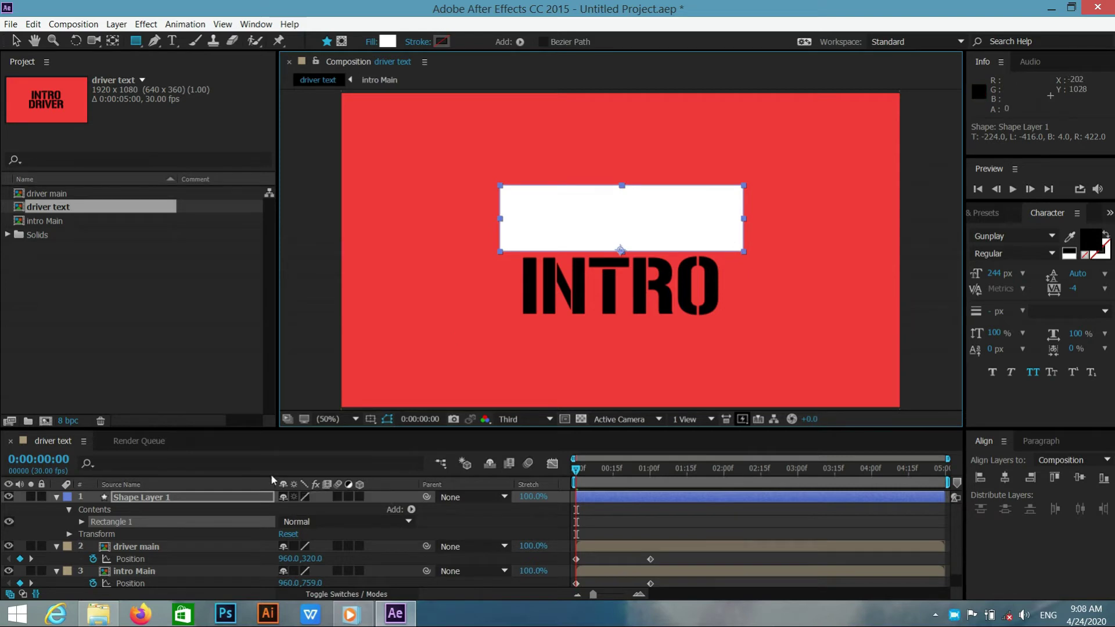
- Rename the rectangle's shape layer as "driver mask"
right_click(189, 501)
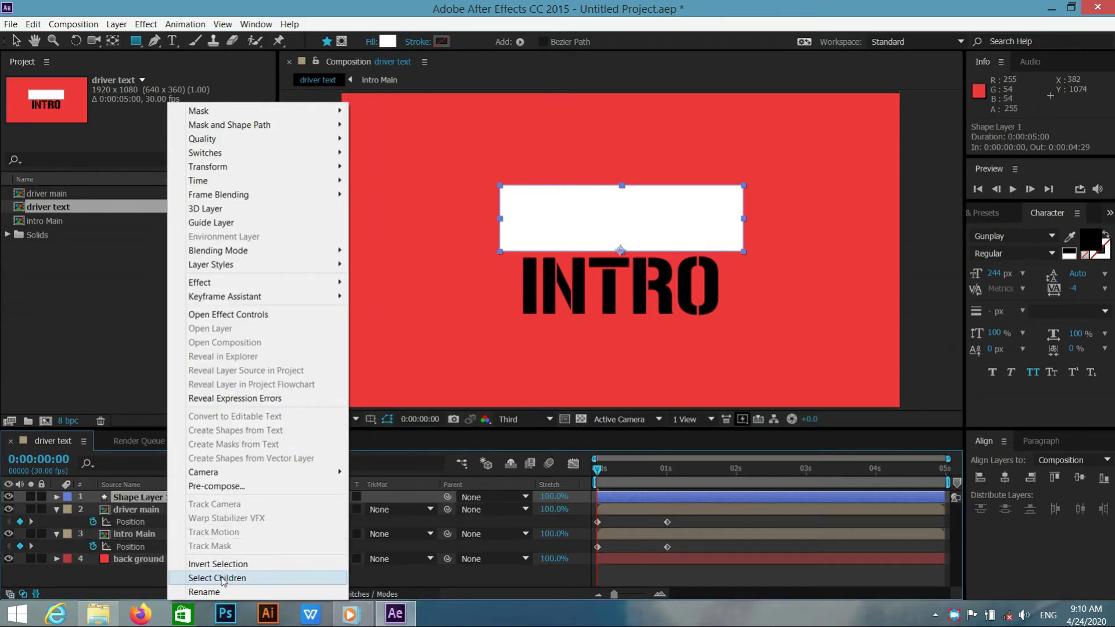
left_click(226, 590)
type("driver mask")
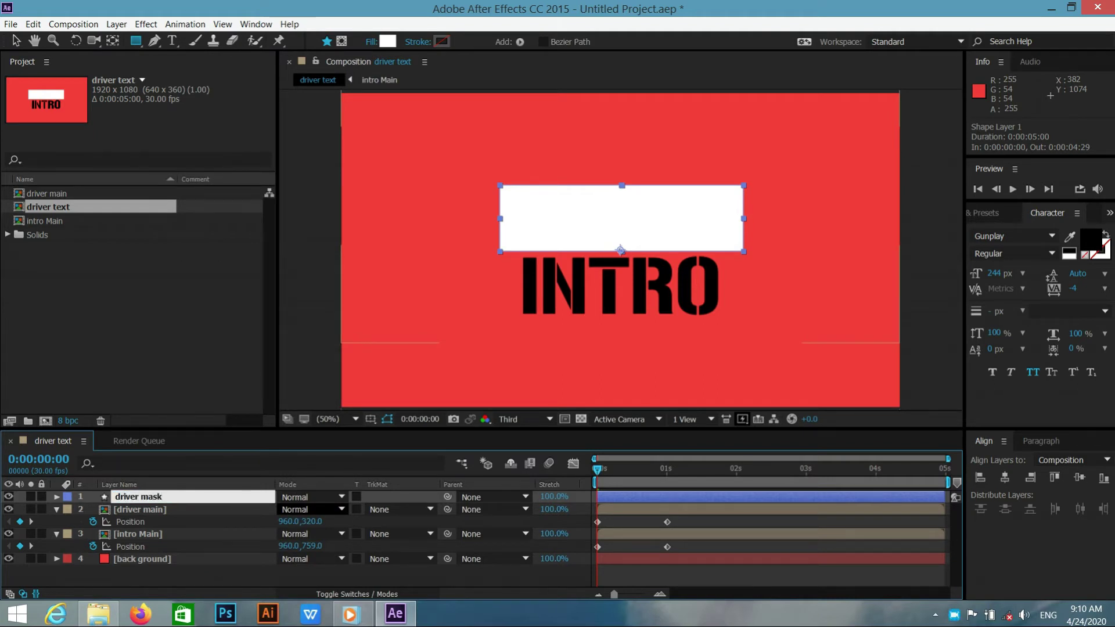
key("Return")
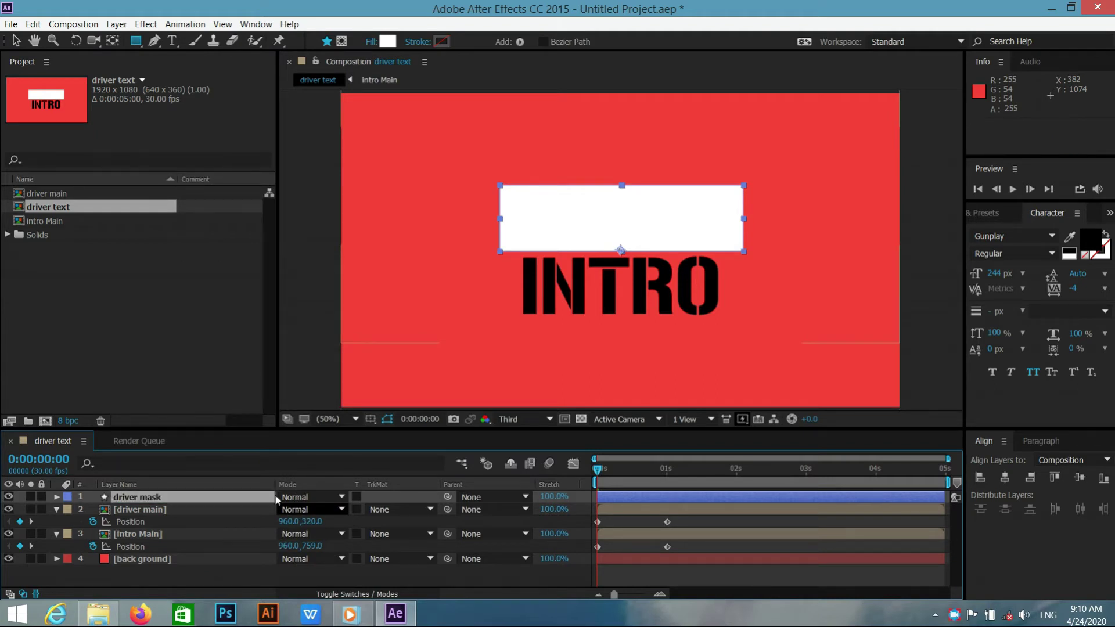
- Set the driver main layer's track matte to Alpha Inverted Matte "driver mask" and scrub the timeline to check it
left_click(191, 510)
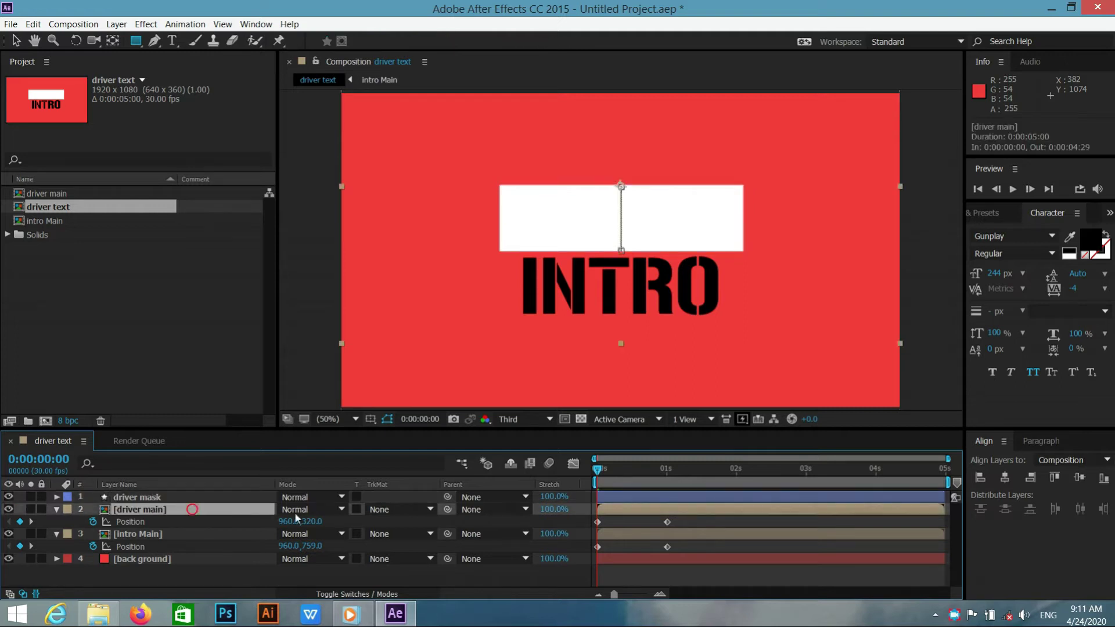
left_click(392, 510)
left_click(410, 556)
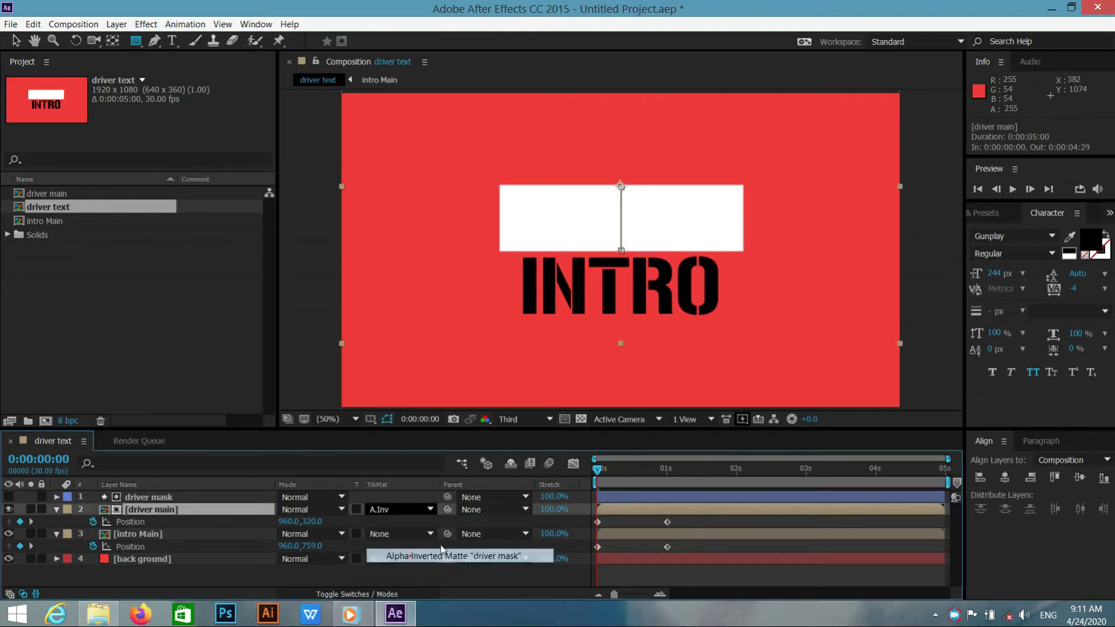
mouse_move(601, 469)
left_mouse_down()
mouse_move(676, 465)
mouse_move(590, 460)
left_mouse_up()
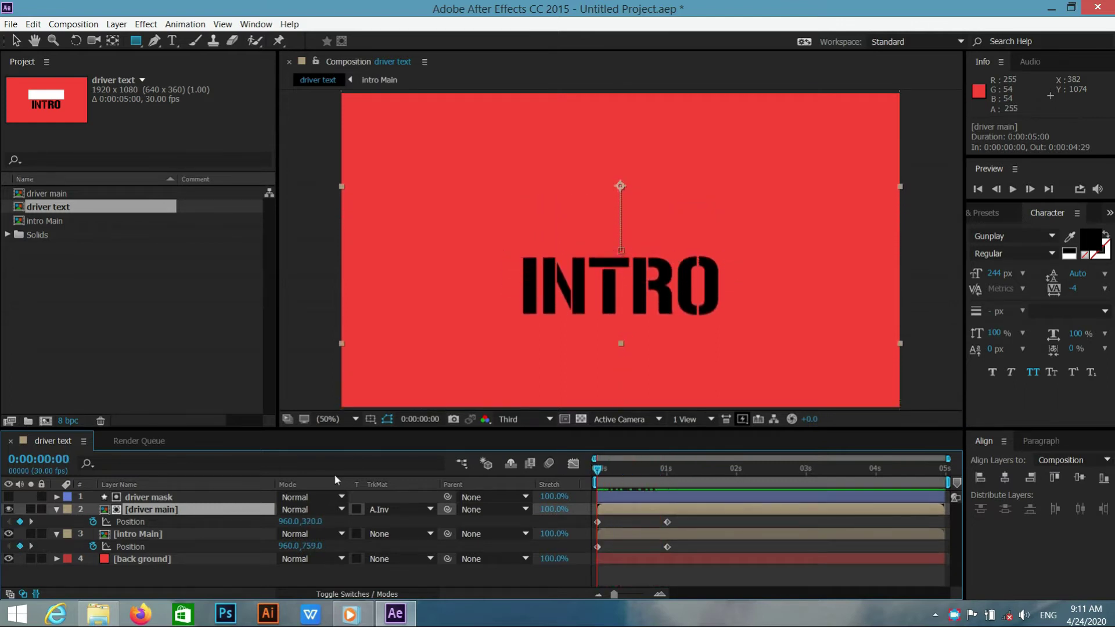
- Duplicate the driver mask layer and place the copy directly above the intro Main layer
left_click(191, 498)
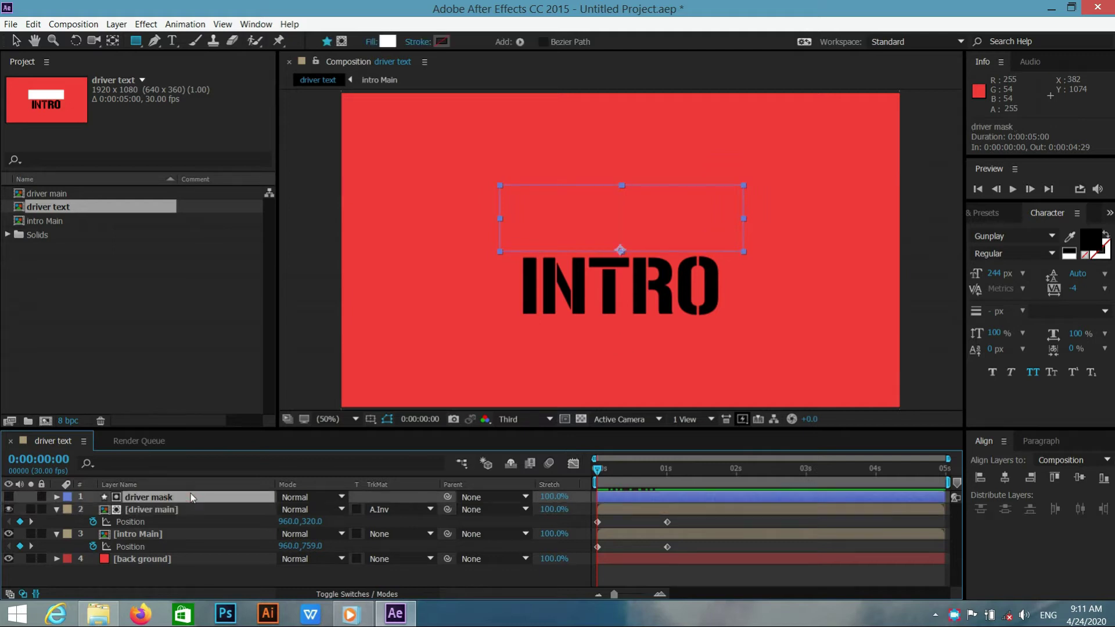
key("ctrl+d")
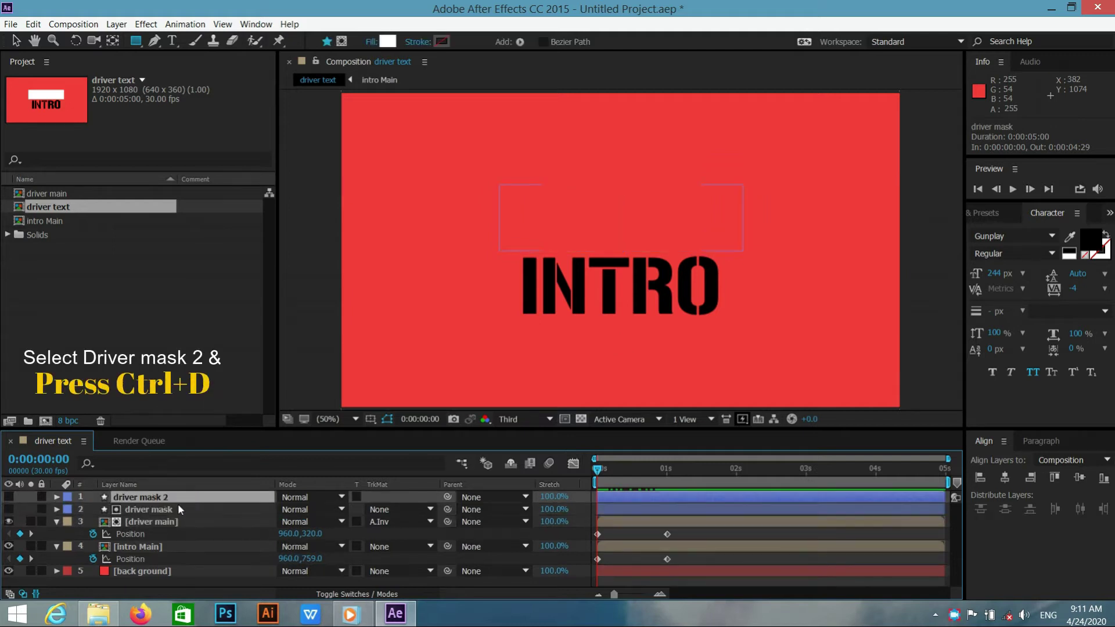
left_click_drag(173, 500, 163, 542)
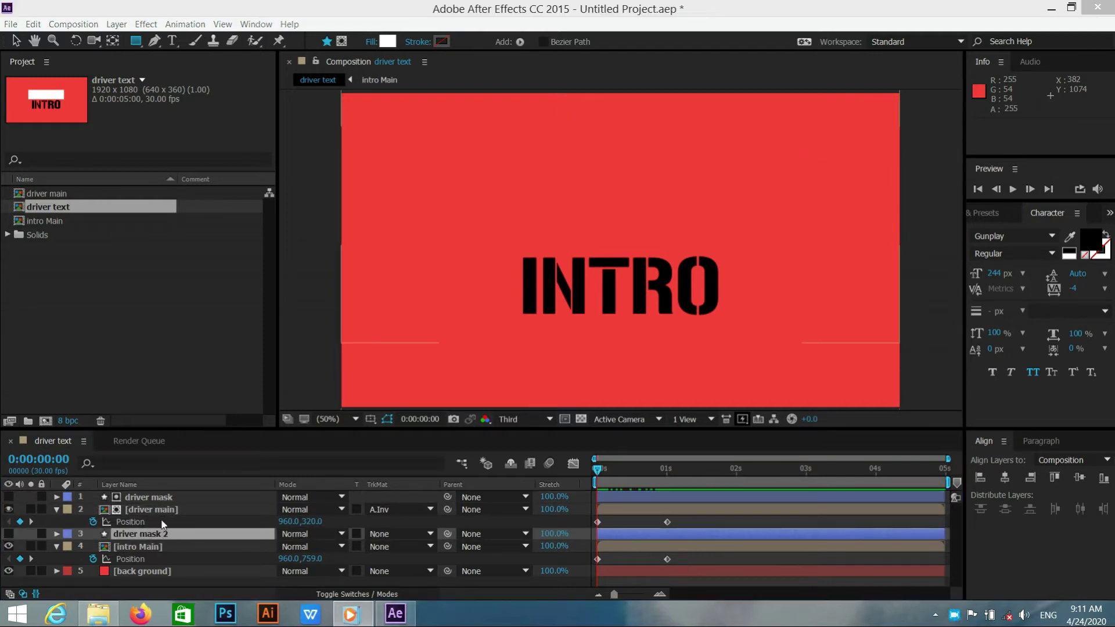
- Set the intro Main layer's track matte to Alpha Matte "driver mask 2" and scrub the animation up to 0:00:01:02
left_click(164, 546)
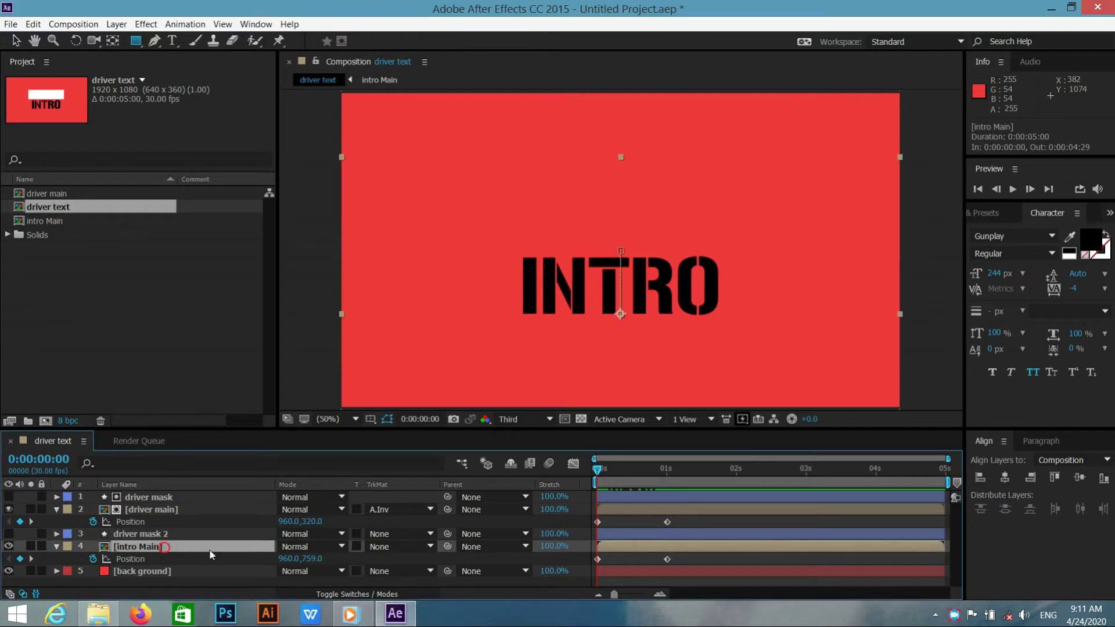
left_click(386, 547)
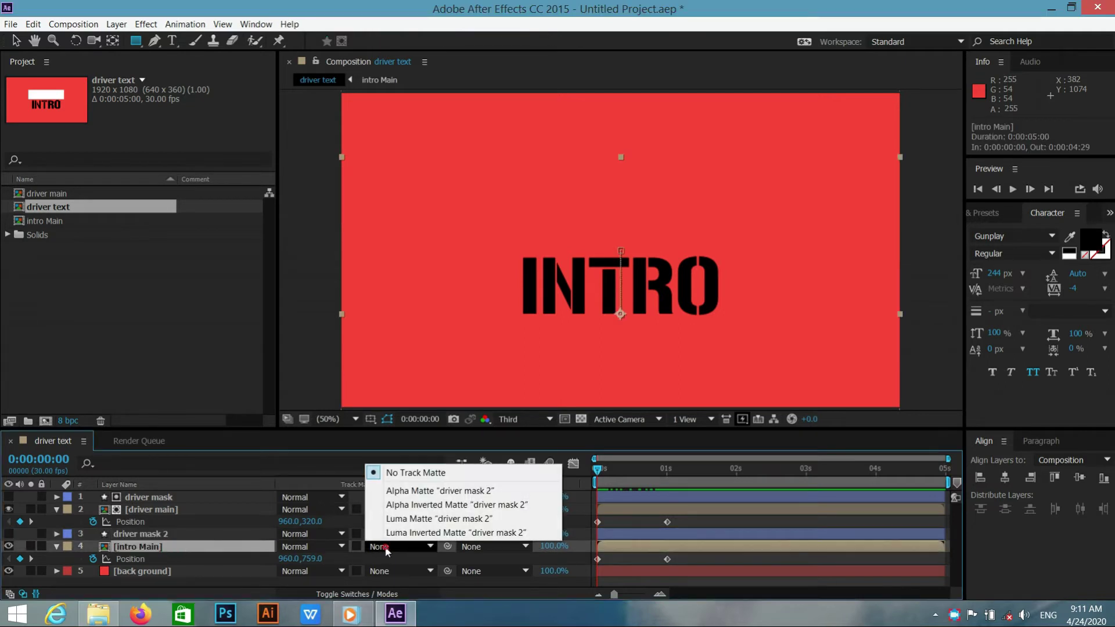
left_click(401, 492)
left_click_drag(598, 469, 574, 470)
left_click_drag(653, 469, 671, 469)
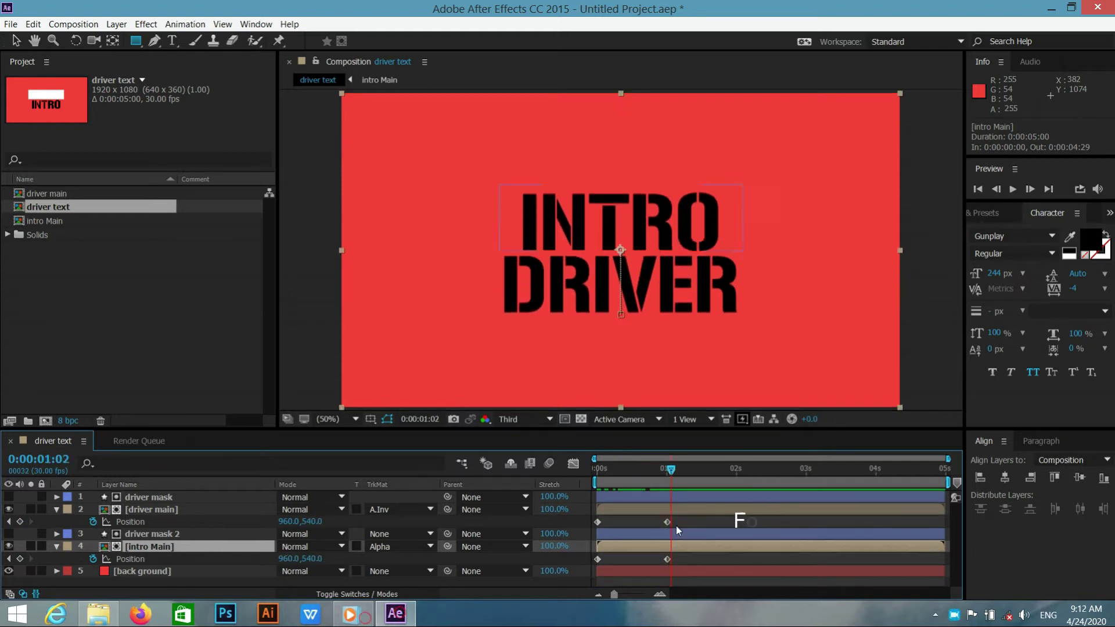
- Apply Easy Ease to all Position keyframes of driver main and intro Main, and shape their speed graph into a sharp mid-move peak
left_click_drag(688, 516, 583, 566)
key("F9")
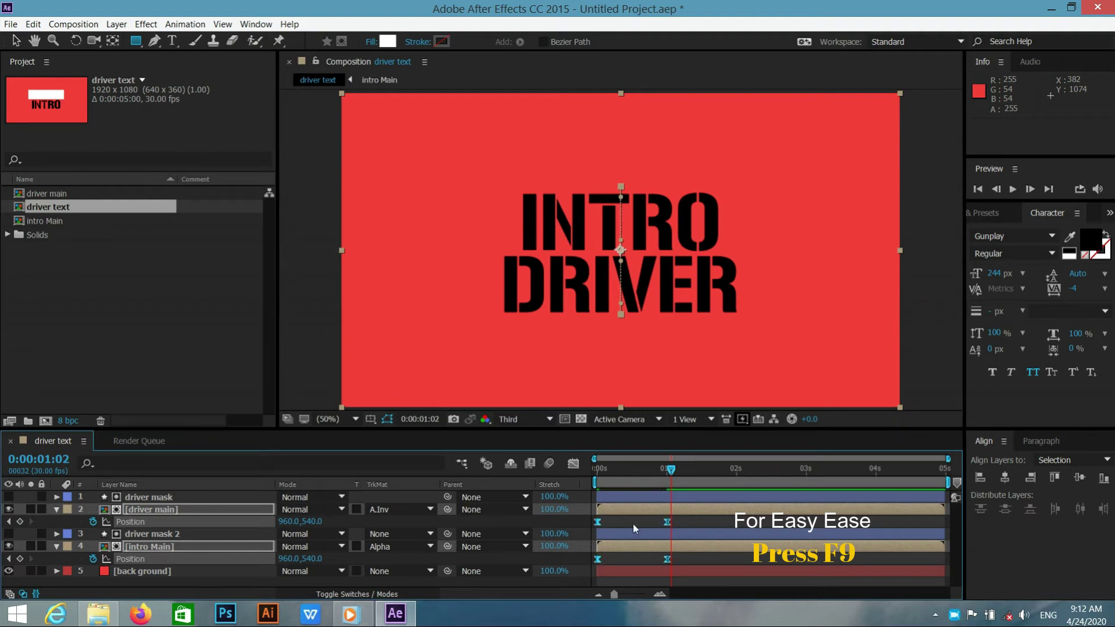
left_click(573, 463)
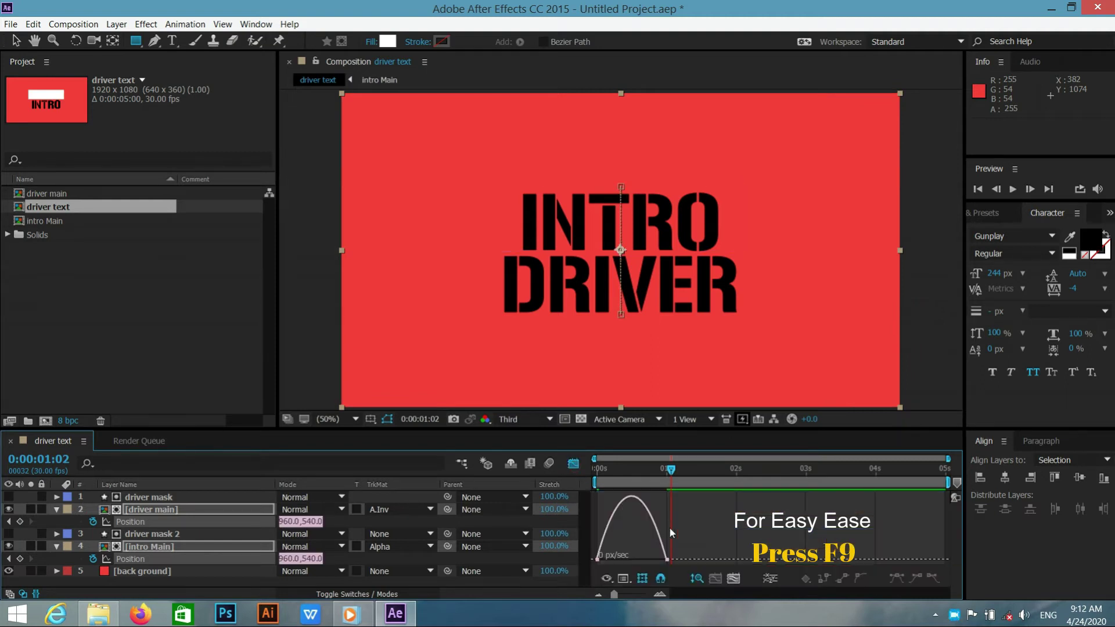
left_click_drag(690, 539, 587, 558)
left_click_drag(655, 556, 628, 557)
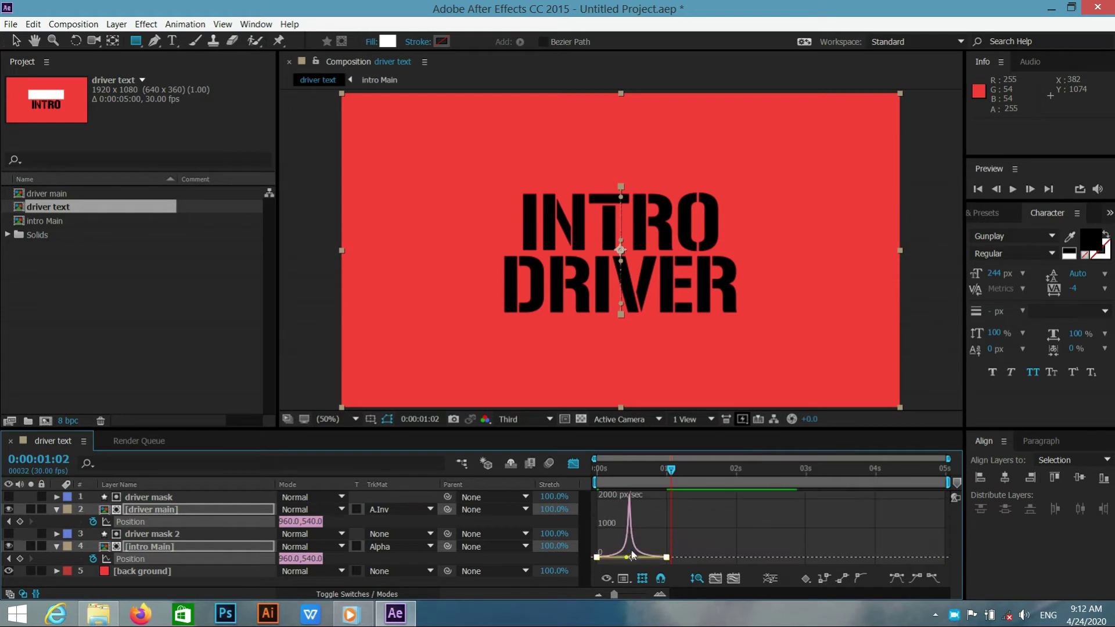
left_click(574, 463)
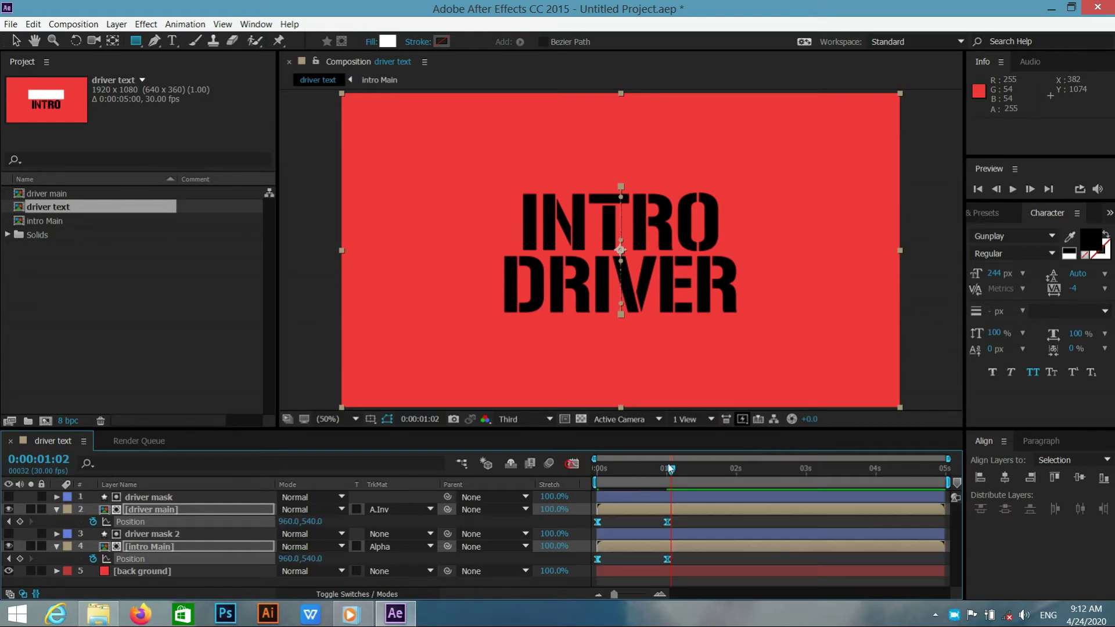
mouse_move(672, 470)
left_mouse_down()
mouse_move(582, 477)
mouse_move(659, 476)
left_mouse_up()
key("=")
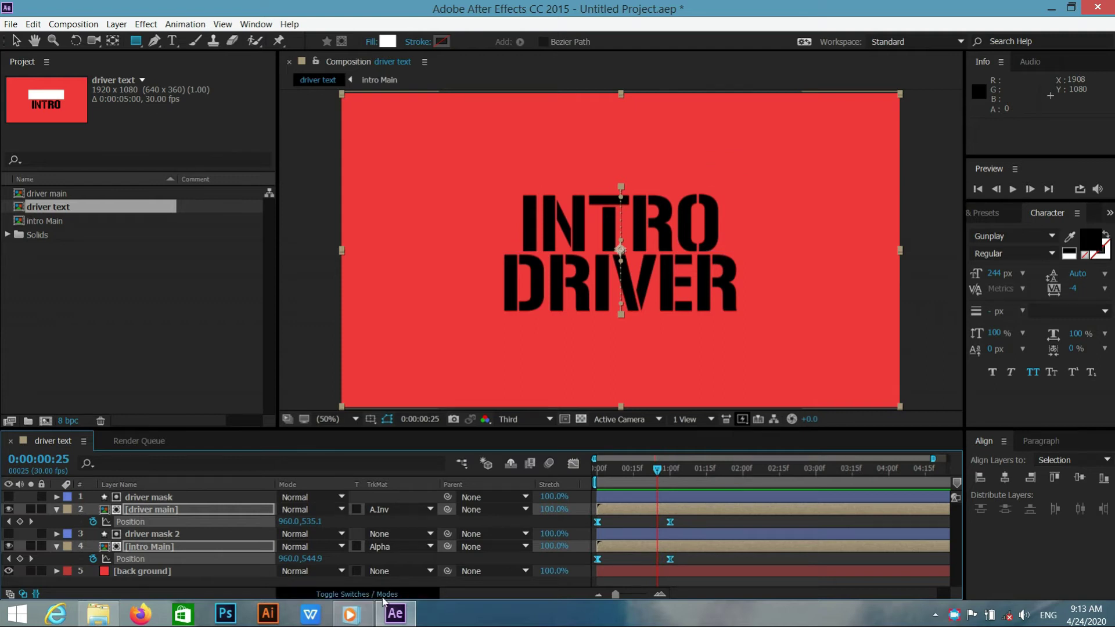
- Enable motion blur on the driver main and intro Main layers and for the composition, and scrub to check it
left_click(344, 594)
left_click(337, 509)
left_click(337, 546)
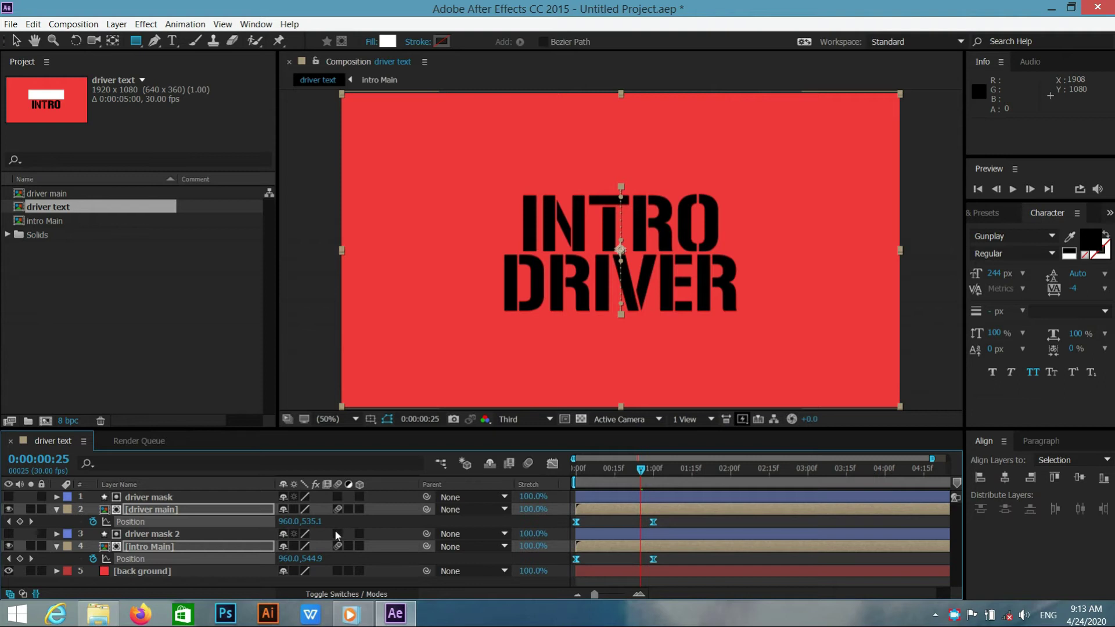
left_click(530, 462)
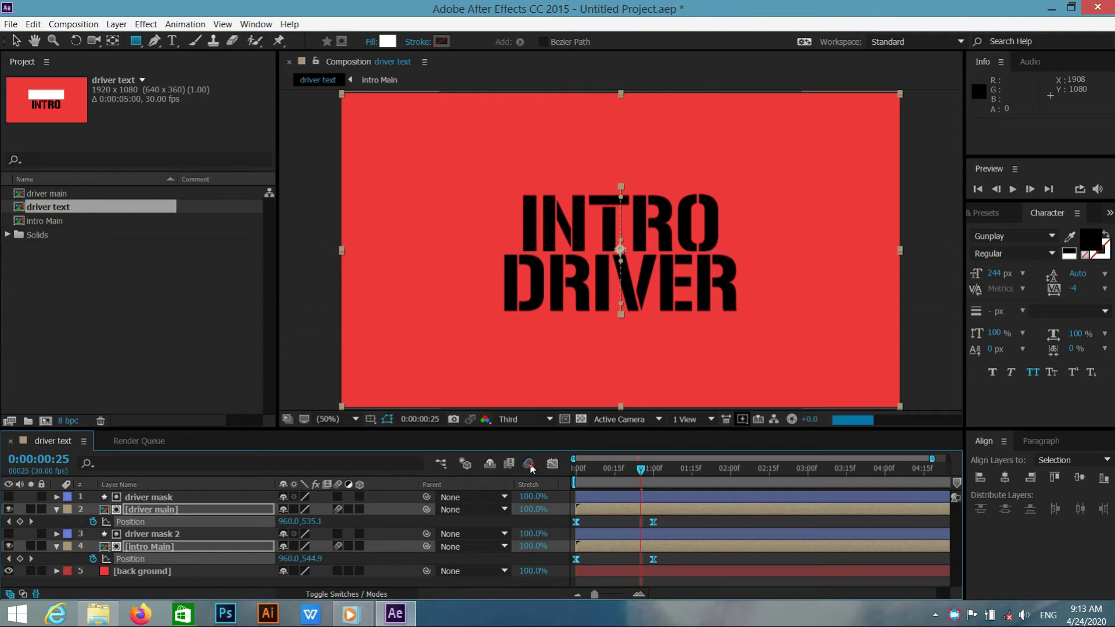
mouse_move(641, 471)
left_mouse_down()
mouse_move(585, 469)
mouse_move(646, 462)
left_mouse_up()
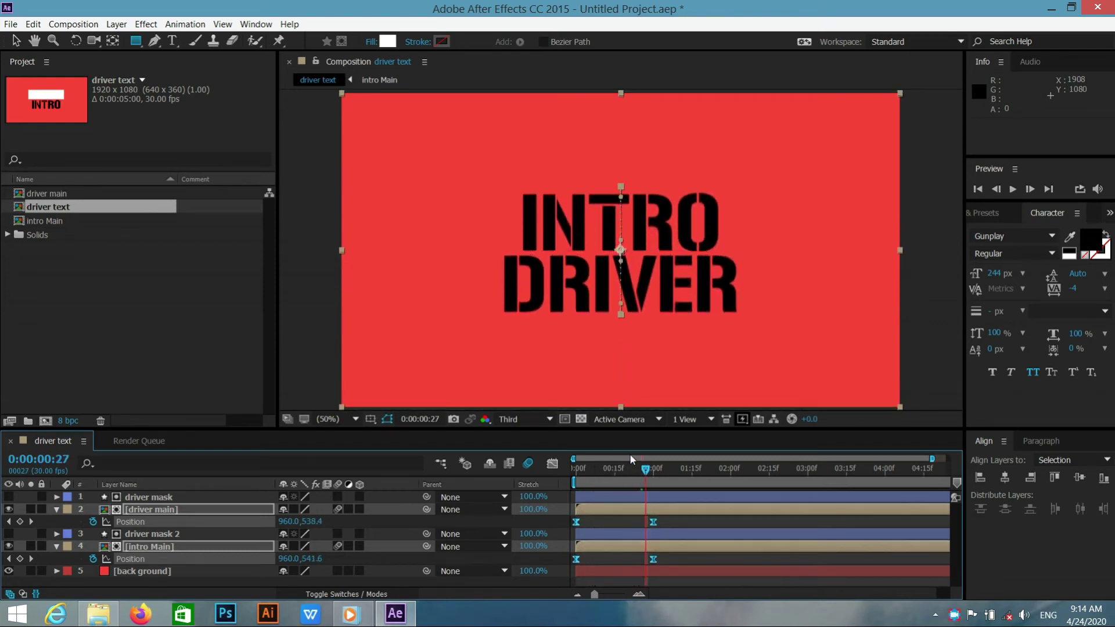
- Enlarge the timeline area and collapse the keyframed properties of all layers
left_click_drag(387, 428, 387, 407)
left_click(187, 562)
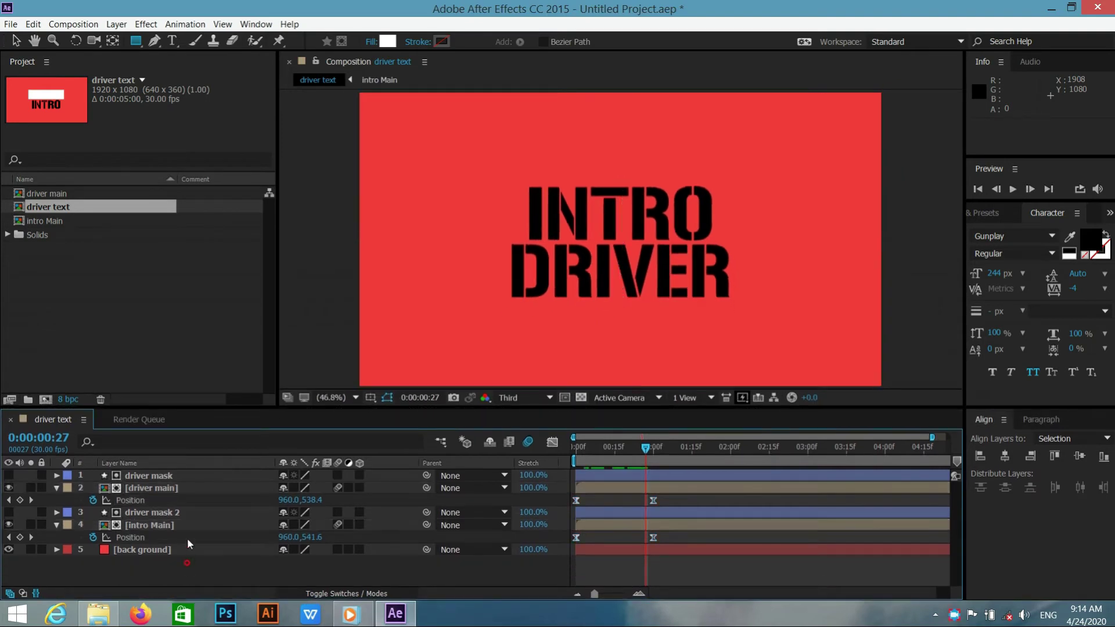
key("ctrl+a")
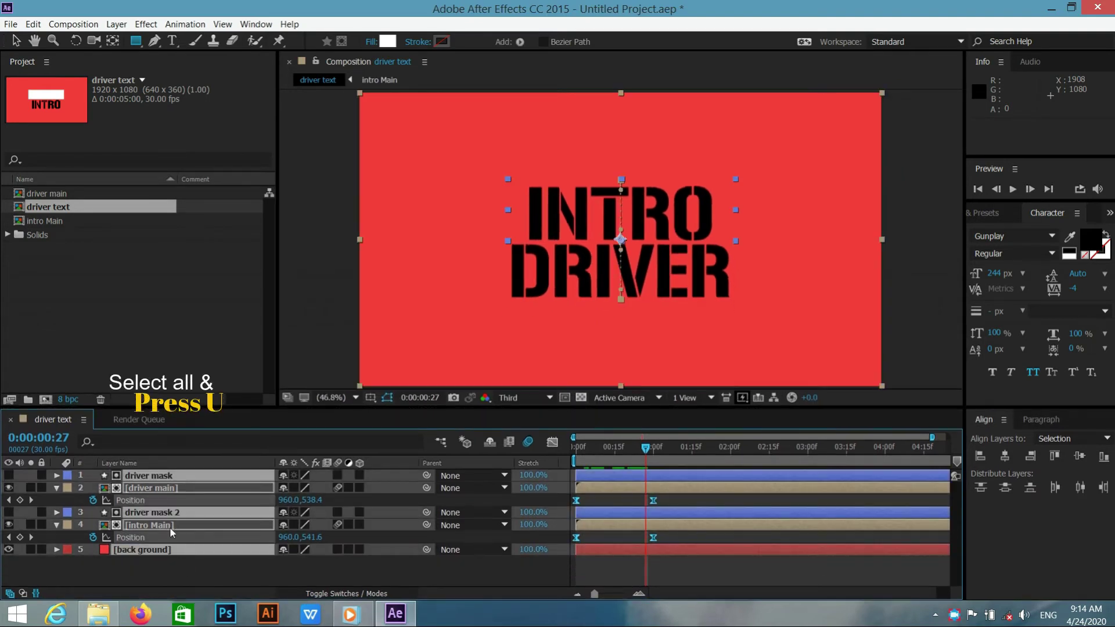
key("u")
left_click(152, 566)
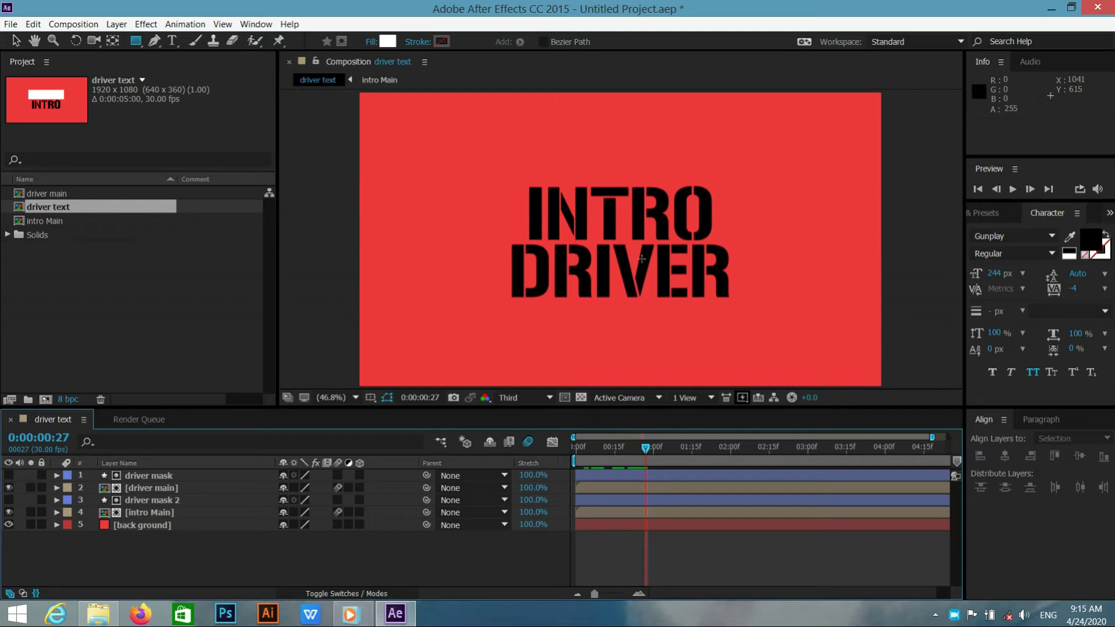
- Draw a rectangular mask around the vertical stem of the D on the driver main layer and set its mode to None
scroll(653, 260, "up", 3)
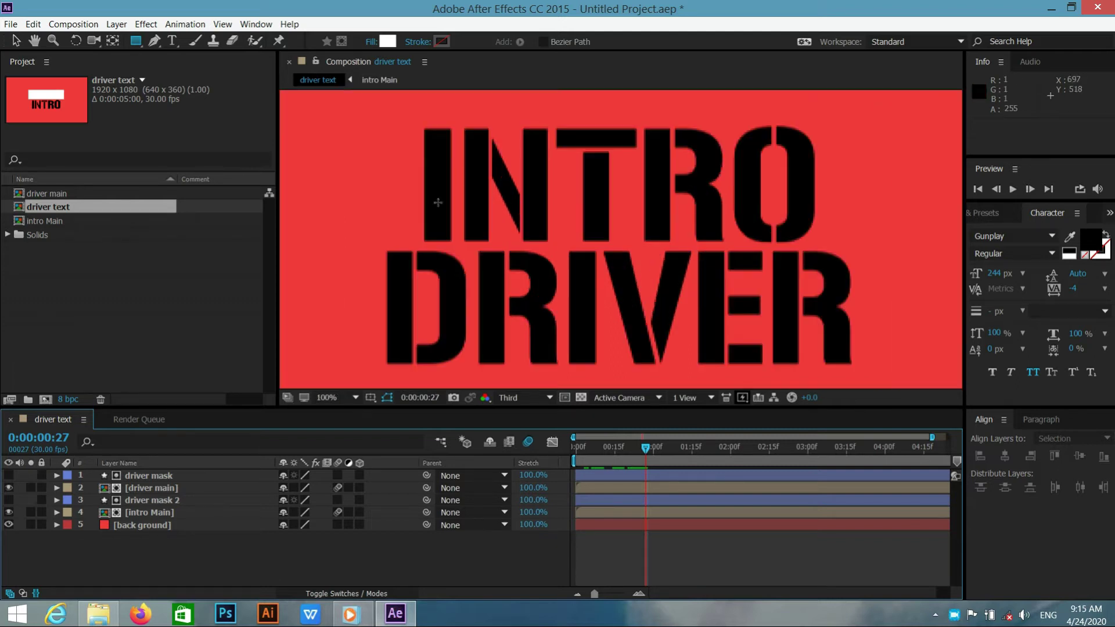
left_click(135, 44)
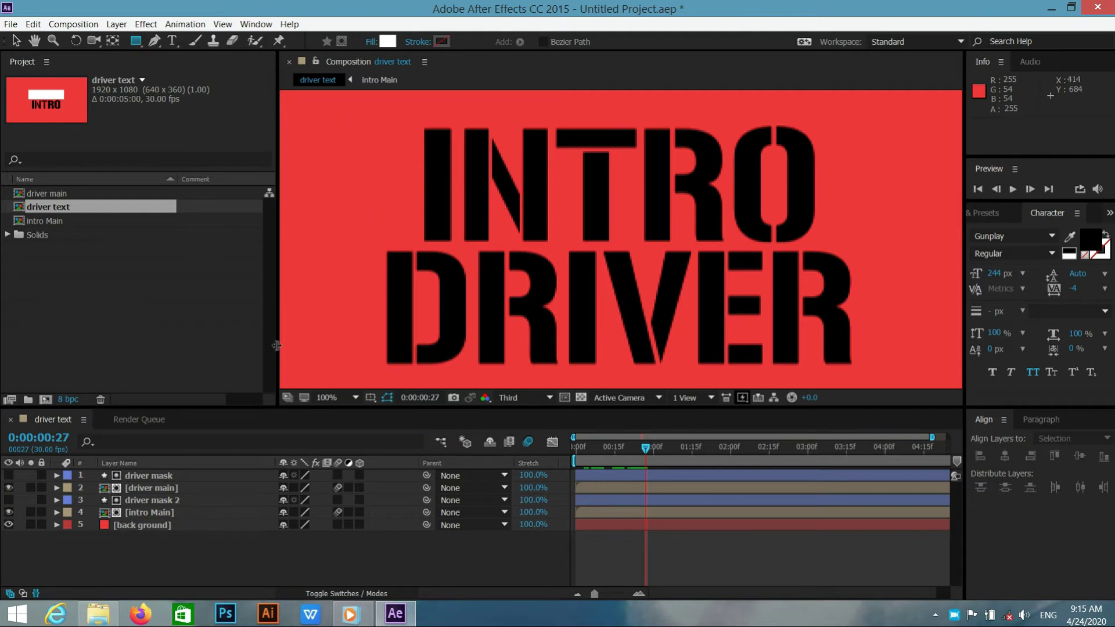
left_click(192, 488)
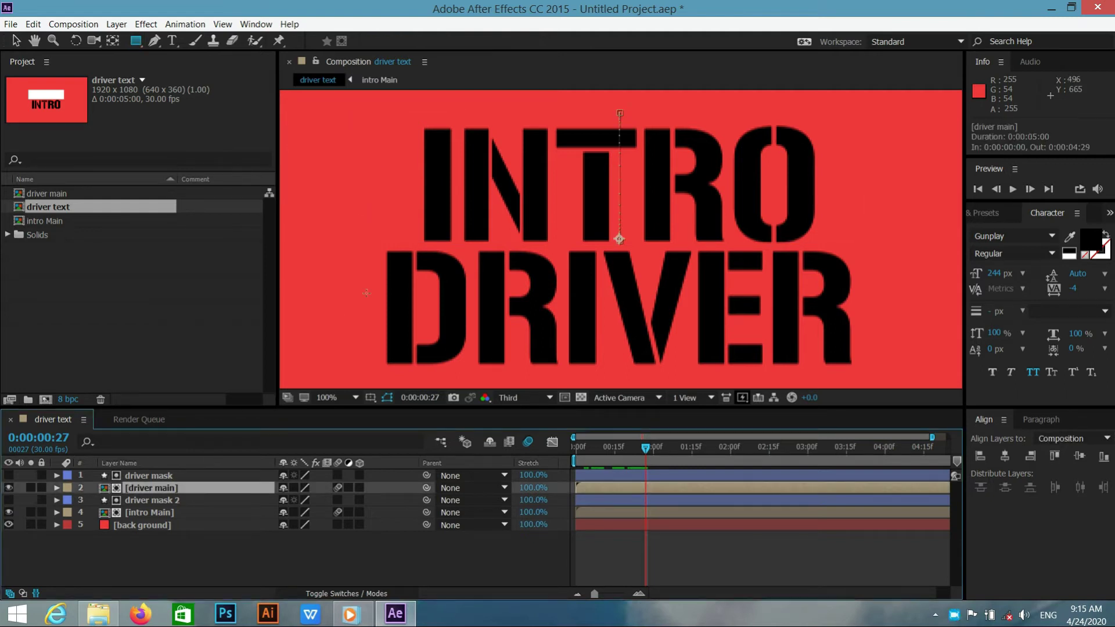
mouse_move(382, 245)
left_mouse_down()
mouse_move(403, 264)
mouse_move(413, 367)
left_mouse_up()
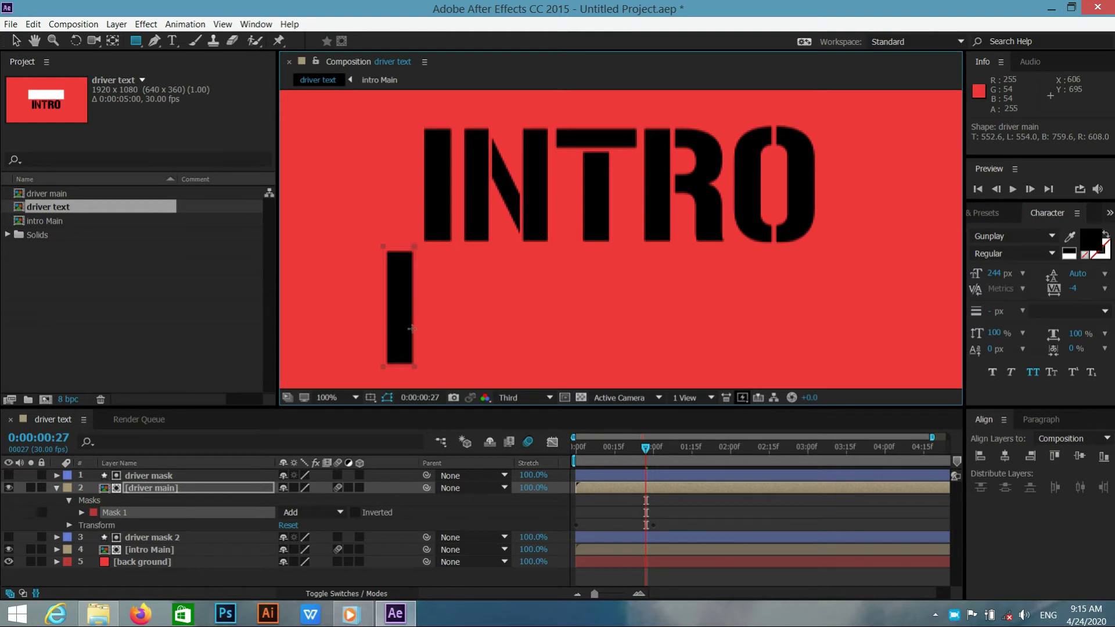
left_click(312, 511)
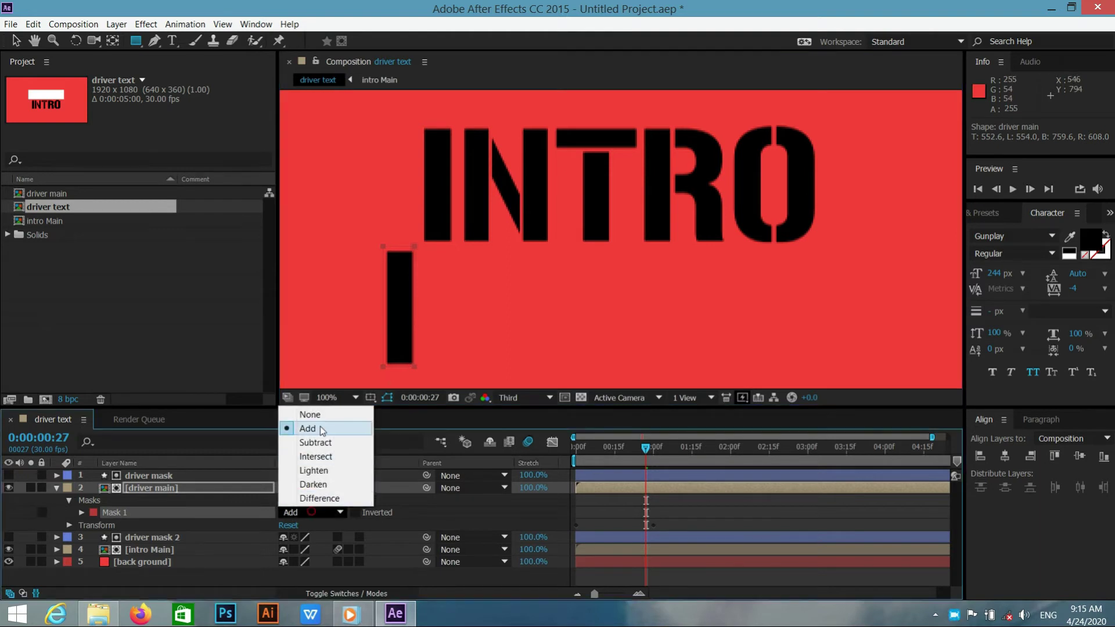
left_click(319, 418)
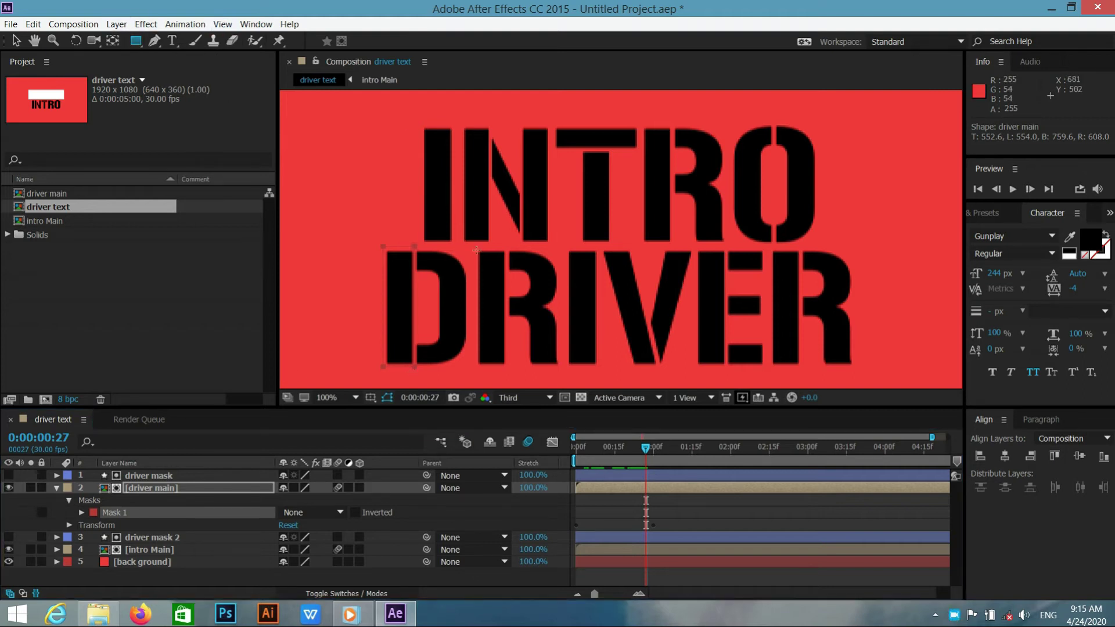
- Add rectangular masks around the first R's stem and the I of DRIVER on driver main, both with mode None
left_click_drag(474, 248, 504, 367)
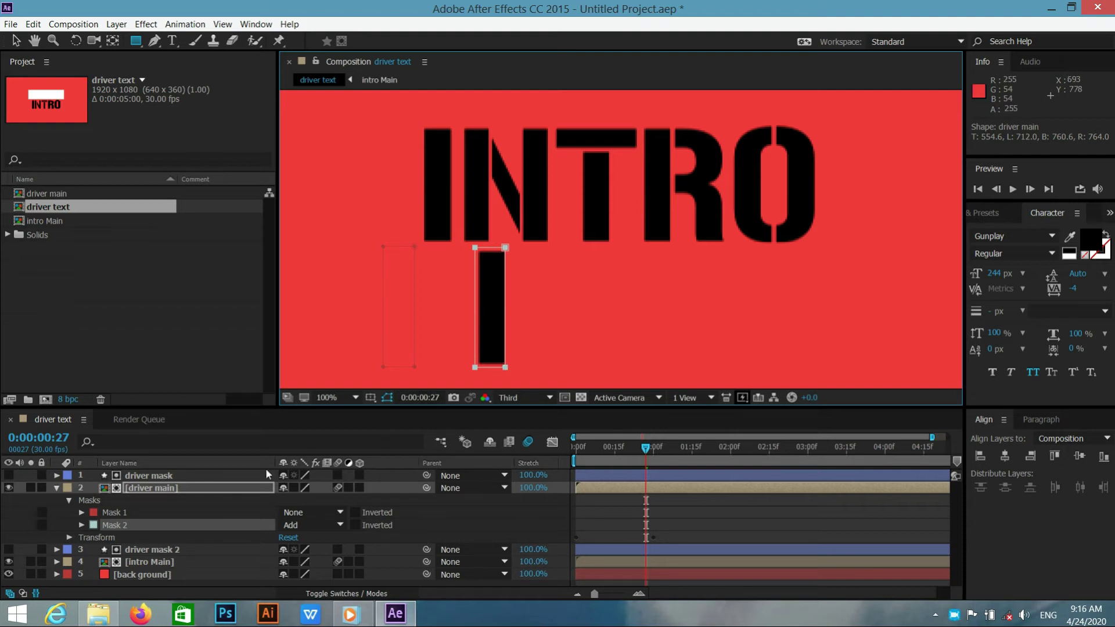
left_click(301, 525)
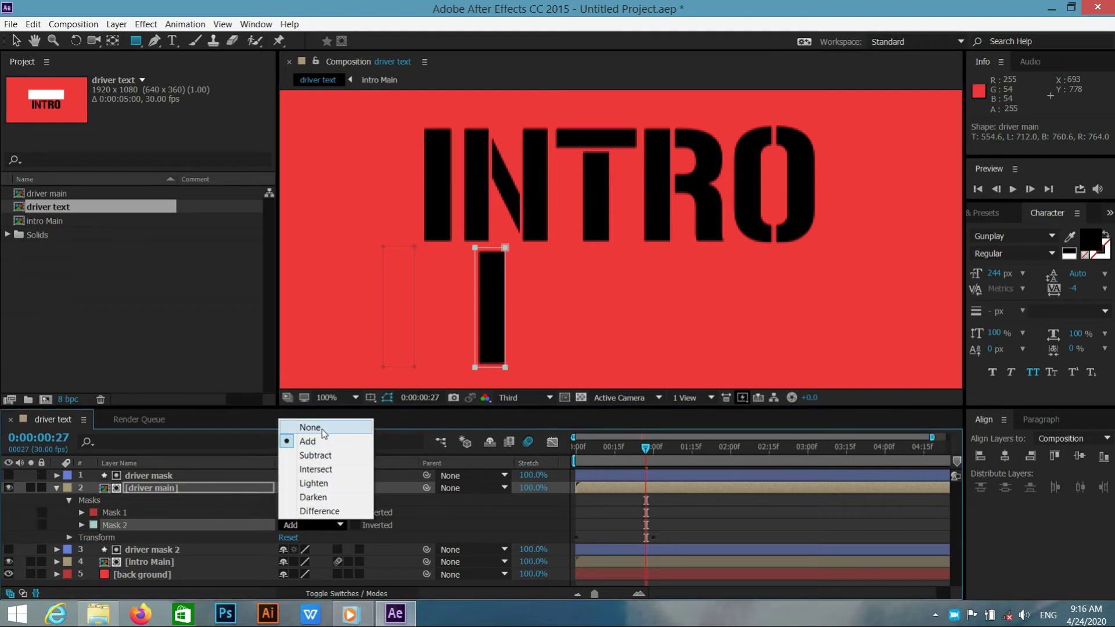
left_click(313, 428)
left_click_drag(566, 249, 600, 368)
left_click(301, 537)
left_click(333, 435)
- Add rectangular masks around the stems of the E and the last R of DRIVER, both with mode None
mouse_move(696, 250)
left_mouse_down()
mouse_move(726, 325)
mouse_move(726, 367)
left_mouse_up()
left_click(340, 550)
left_click(342, 450)
left_click_drag(771, 247, 800, 365)
left_click(339, 562)
left_click(341, 463)
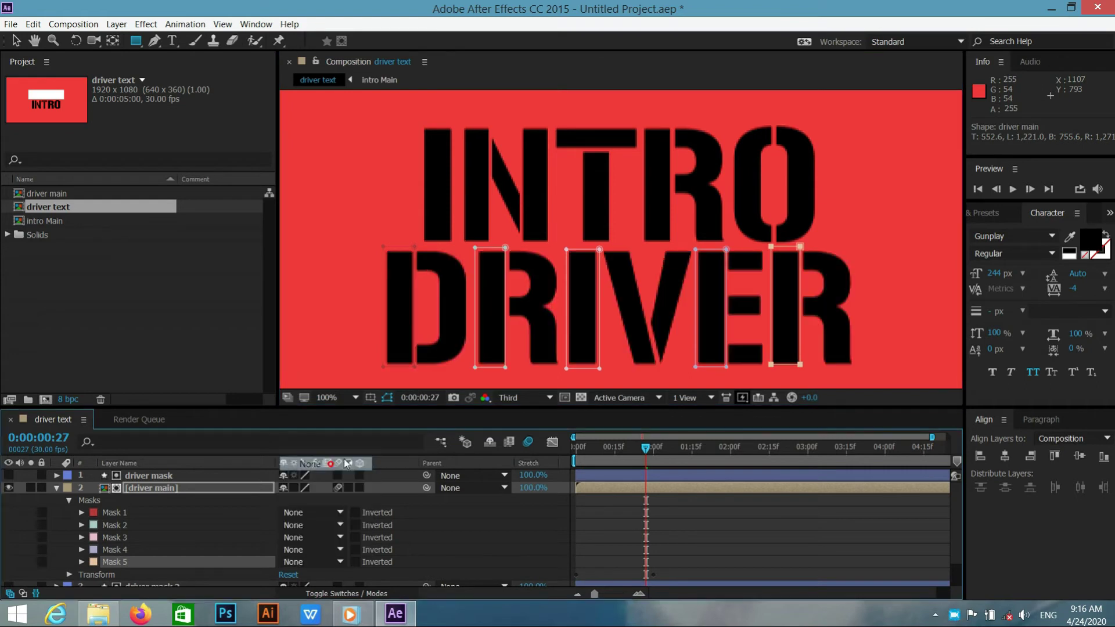
- Set all five masks on the driver main layer to Subtract
left_click(132, 512, "shift")
left_click(326, 511)
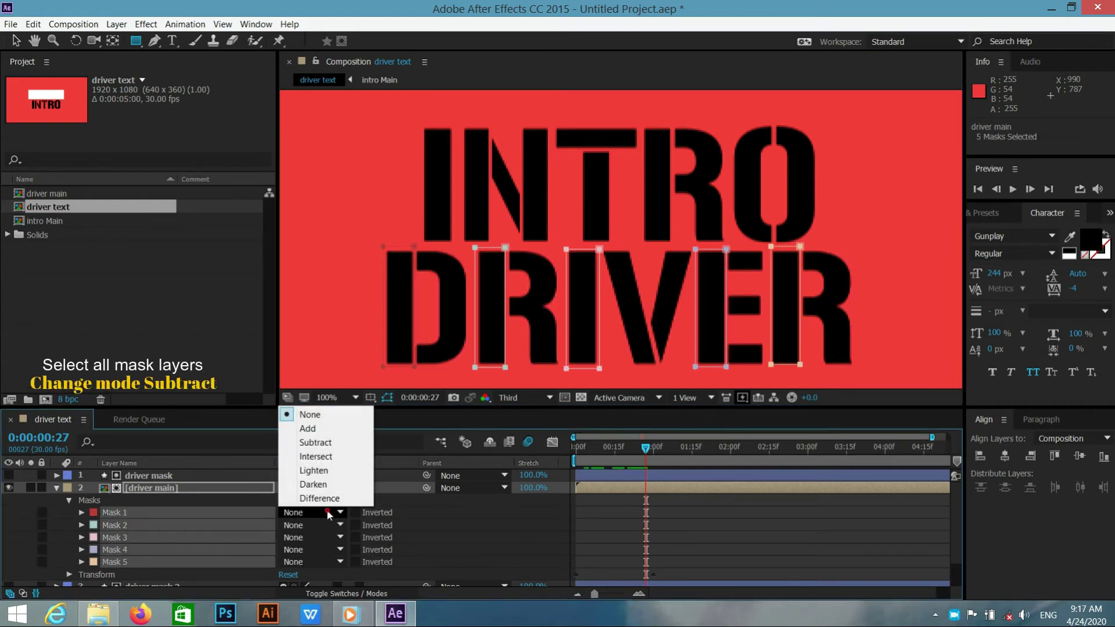
left_click(315, 443)
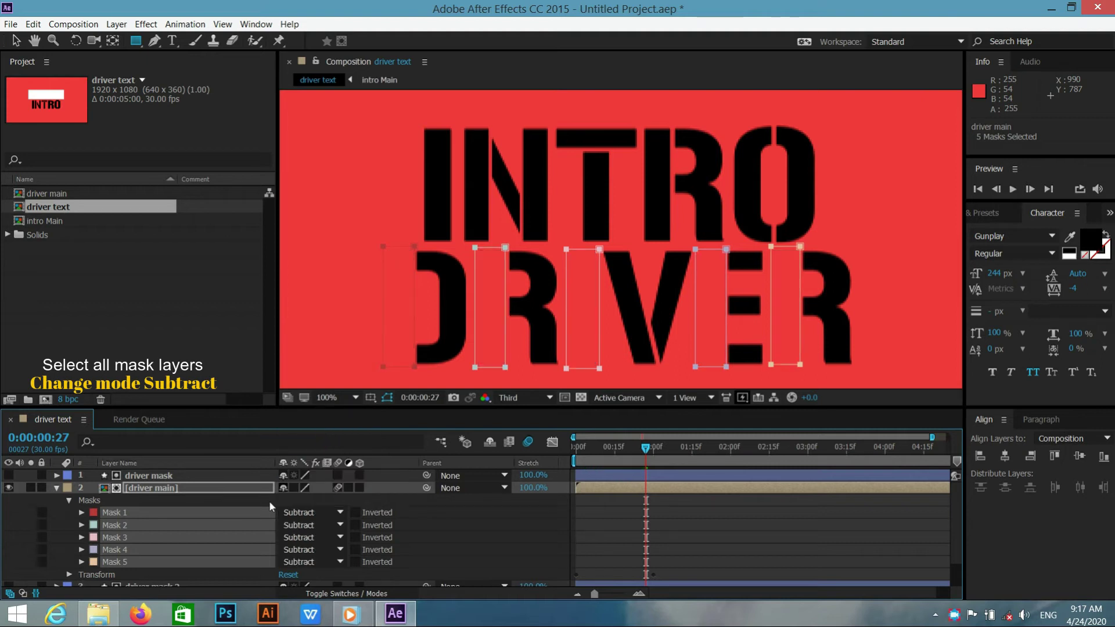
- Duplicate the masked driver main layer, place the copy first in the layer stack, and set all five of its masks to Add
left_click(148, 487)
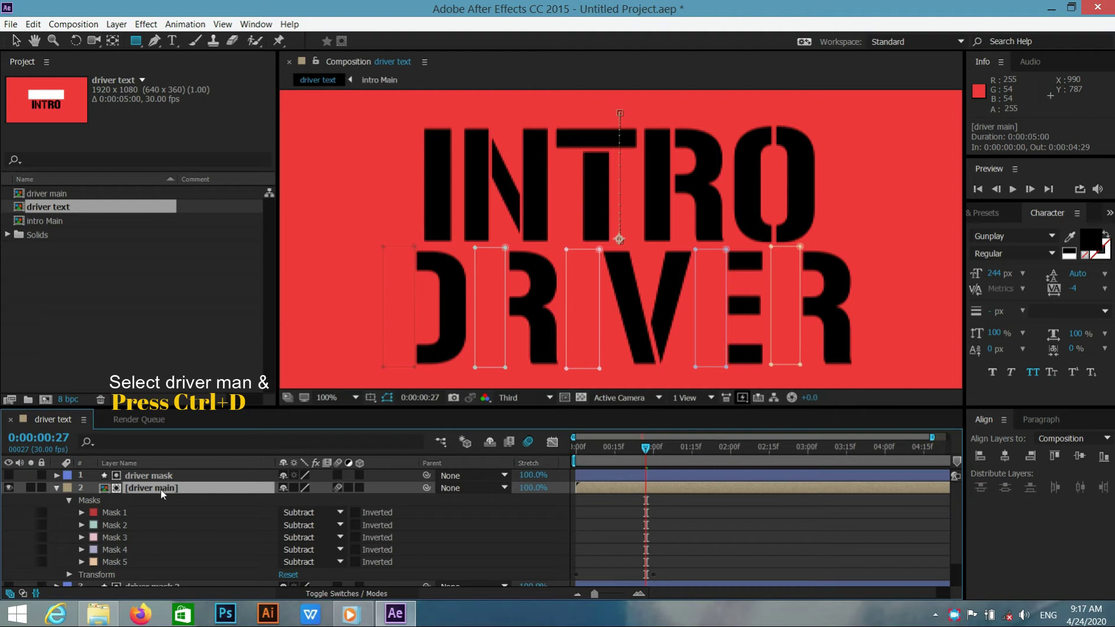
key("ctrl+d")
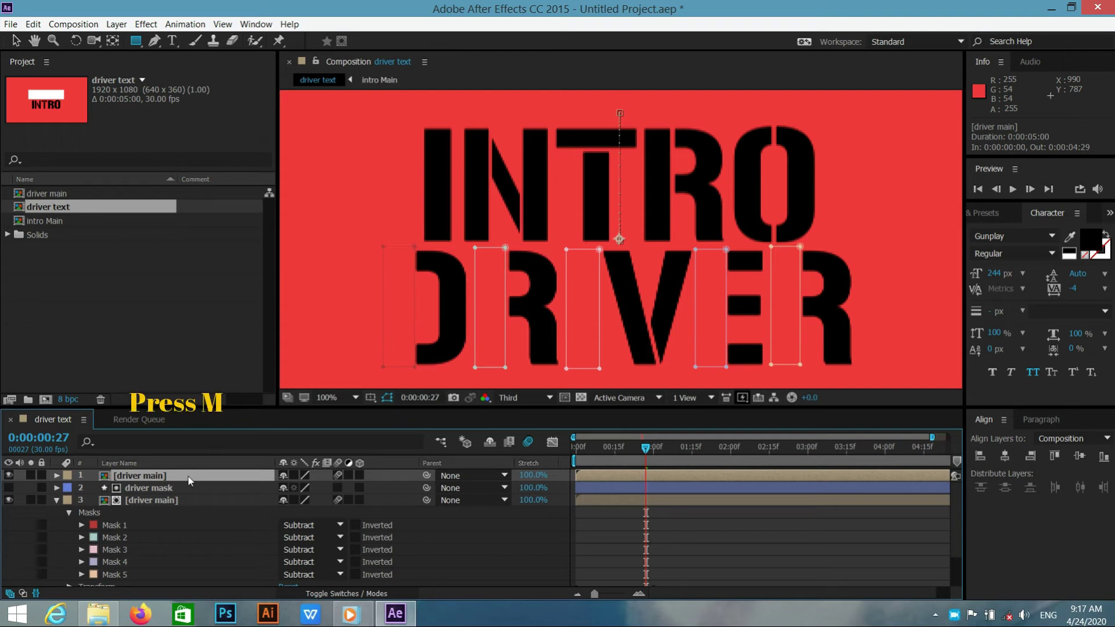
key("m")
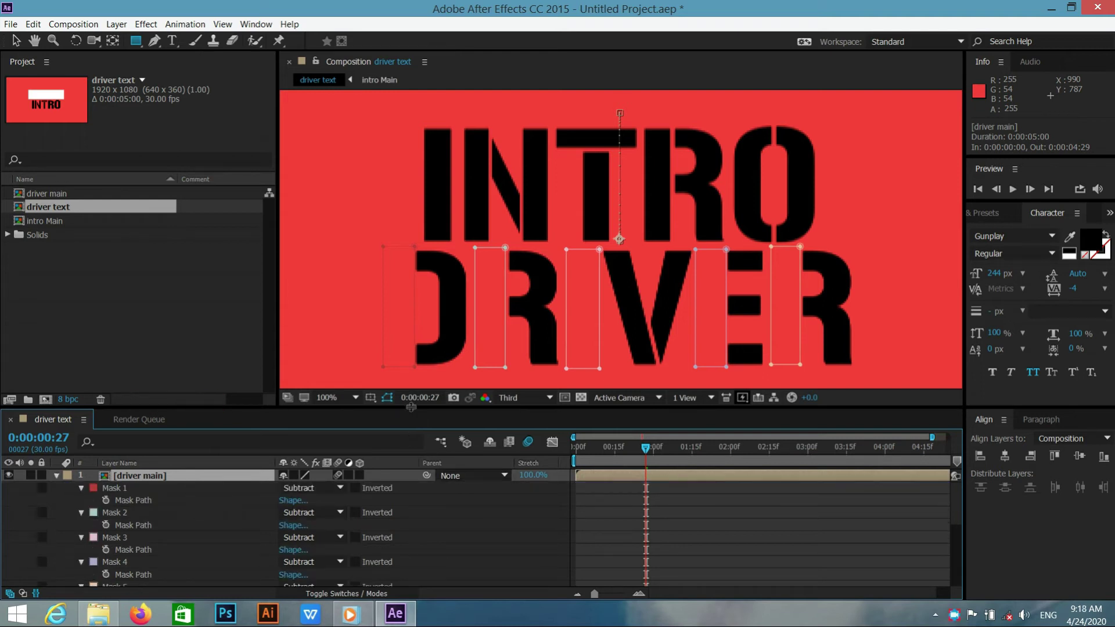
left_click_drag(411, 408, 411, 364)
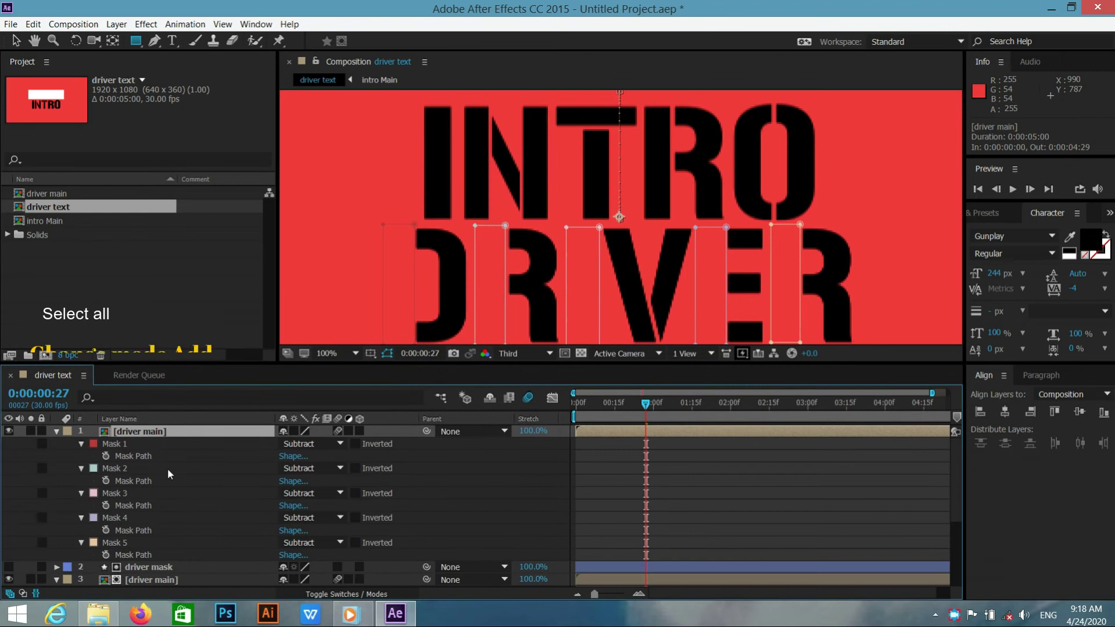
left_click(145, 455)
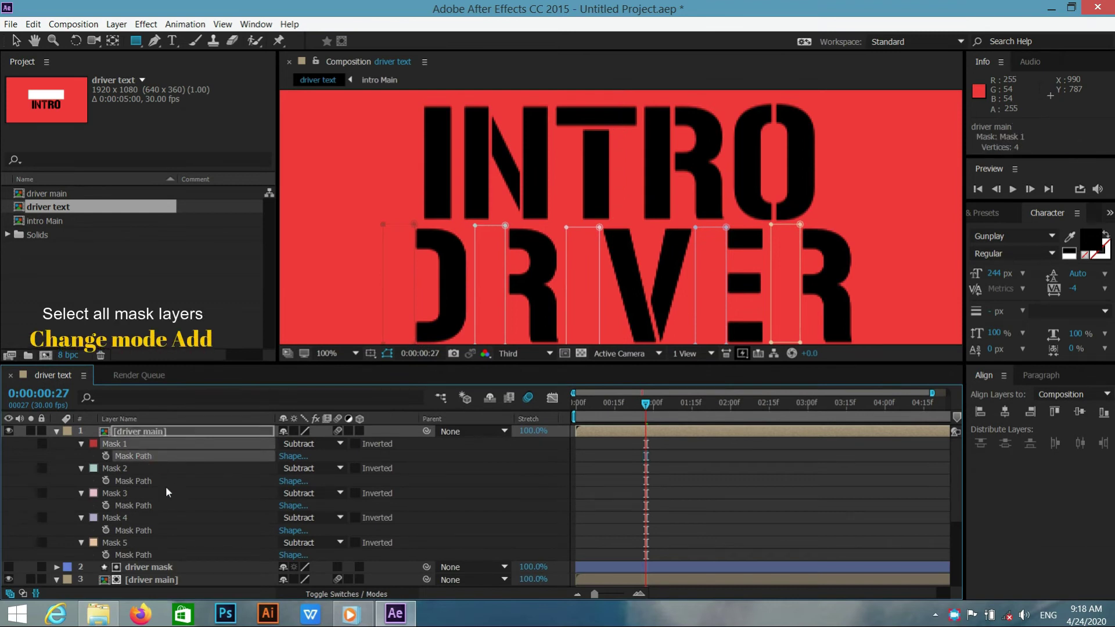
left_click(152, 545, "shift")
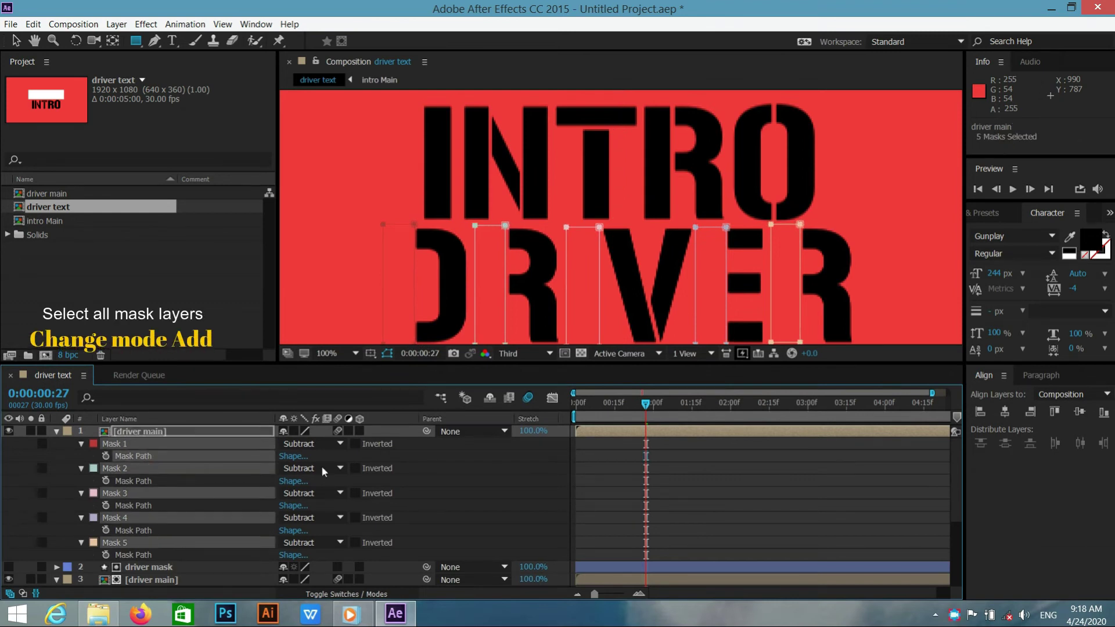
left_click(316, 443)
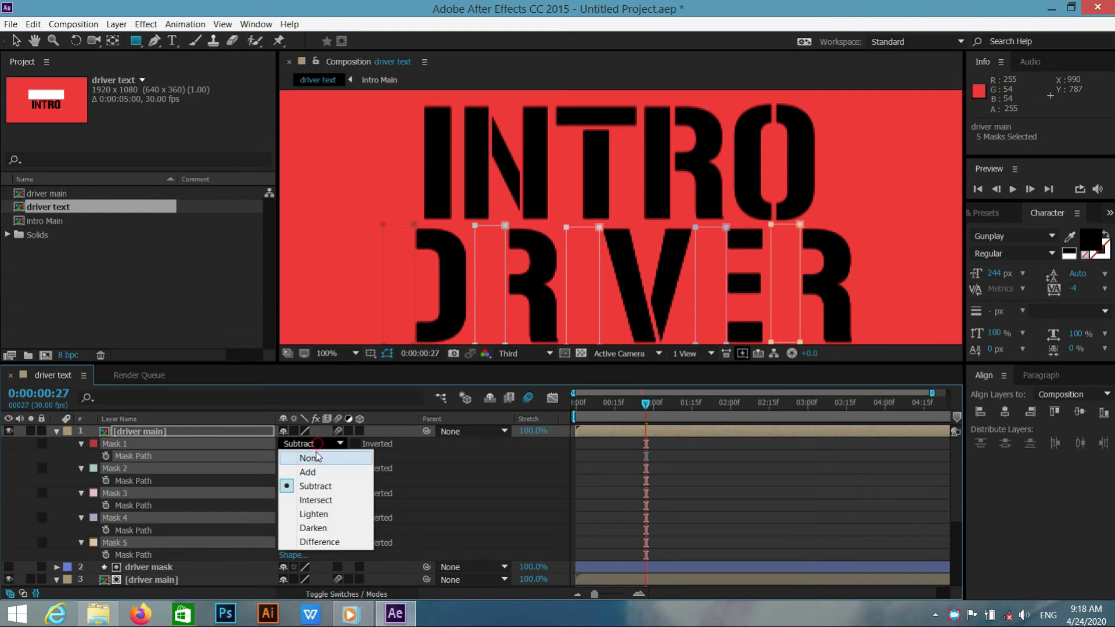
left_click(317, 471)
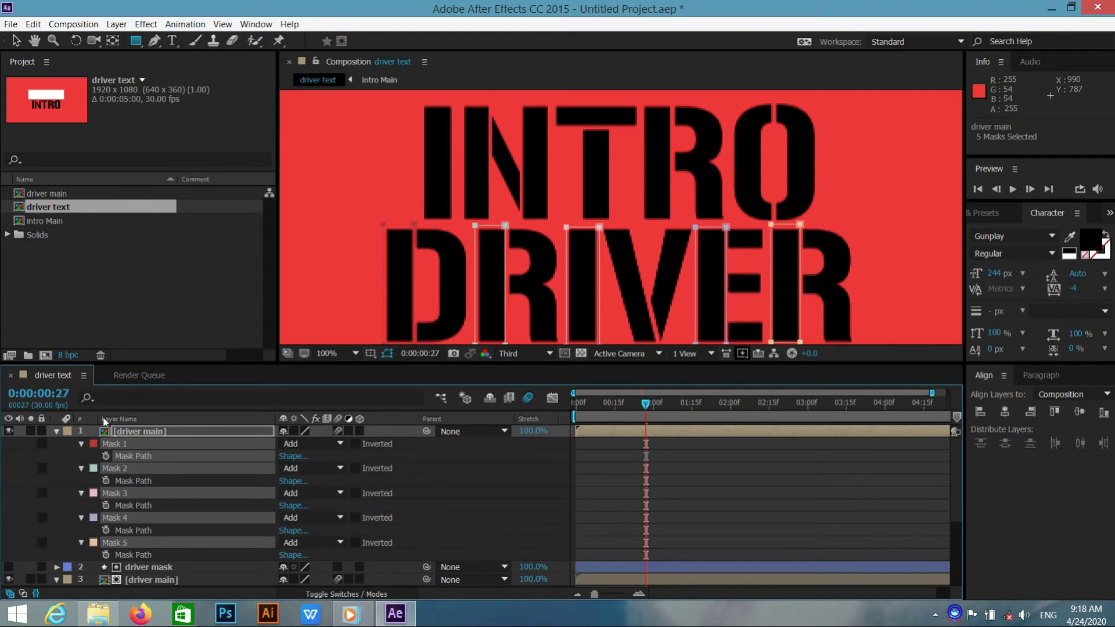
- Rename the duplicated driver main layer as "driver straightline" and collapse the properties of both driver layers
left_click(56, 431)
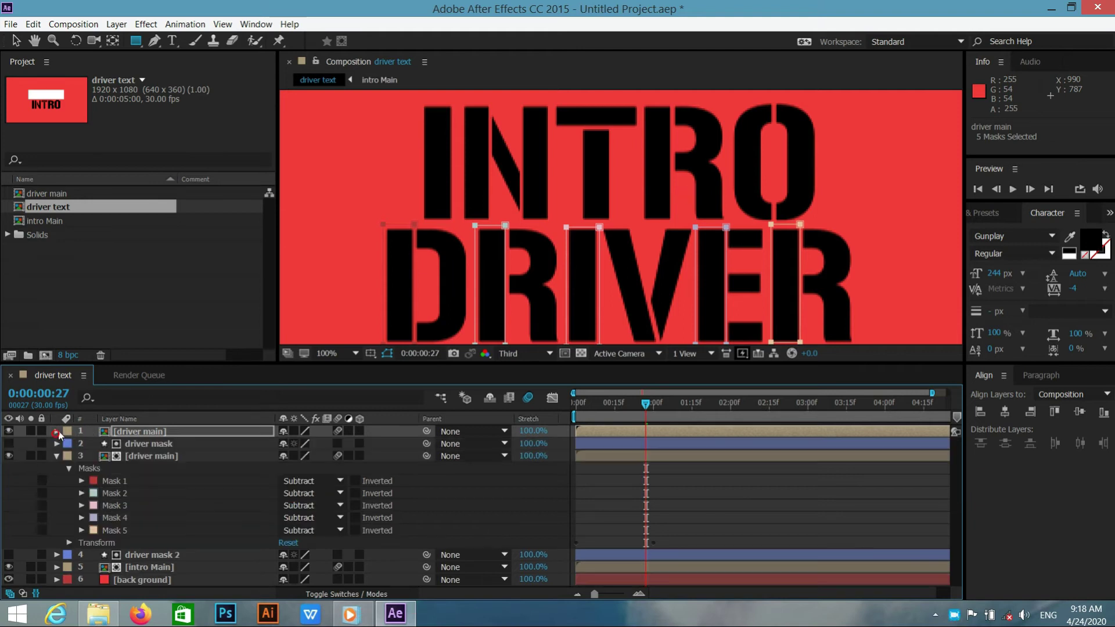
right_click(145, 431)
left_click(221, 591)
type("drive")
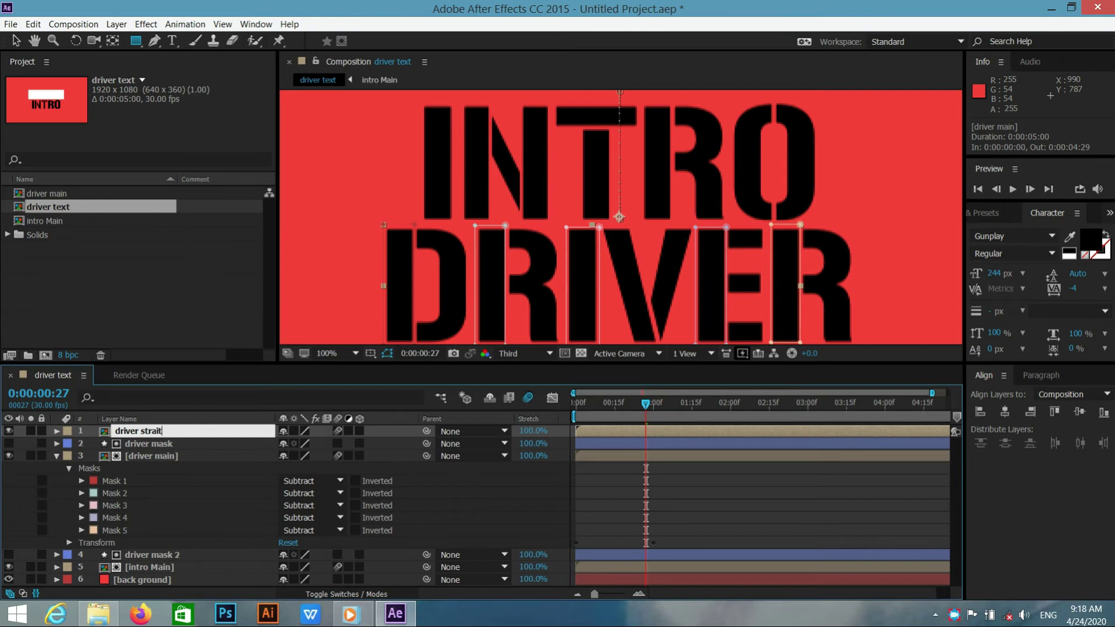
type("r straightline")
key("Return")
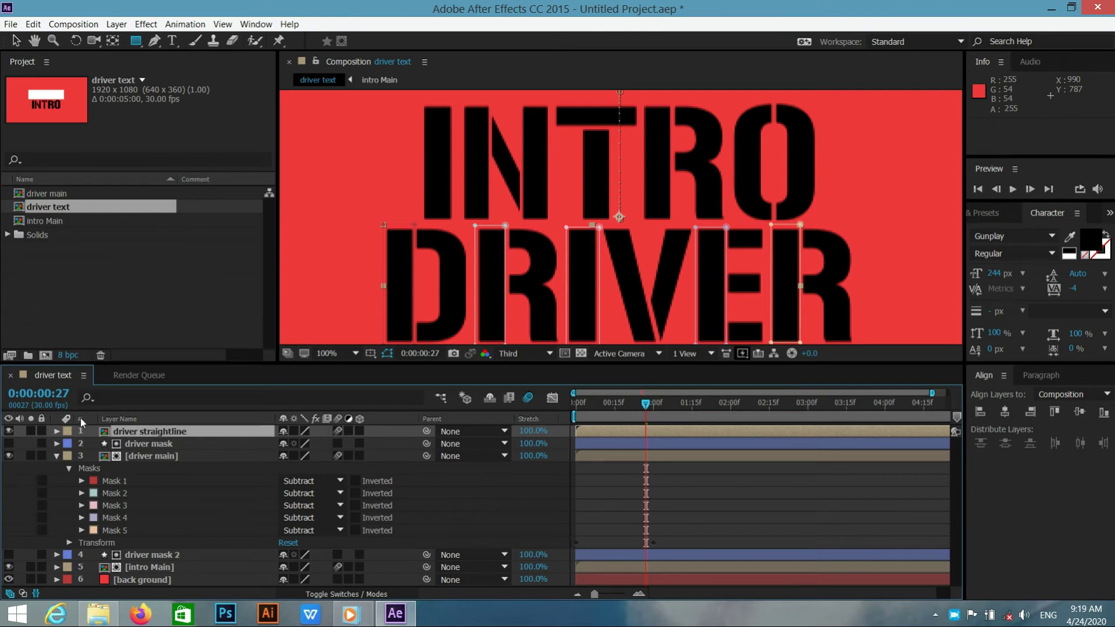
left_click(57, 456)
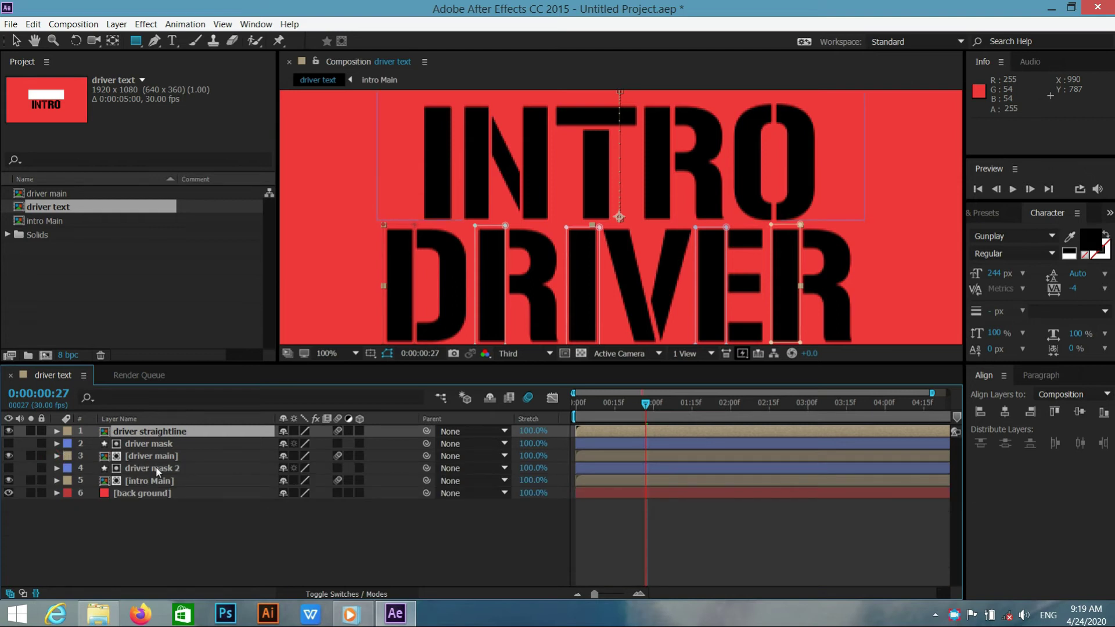
- Draw rectangular masks around the I and the R's vertical stem of INTRO on the intro Main layer, both with mode None
left_click(161, 480)
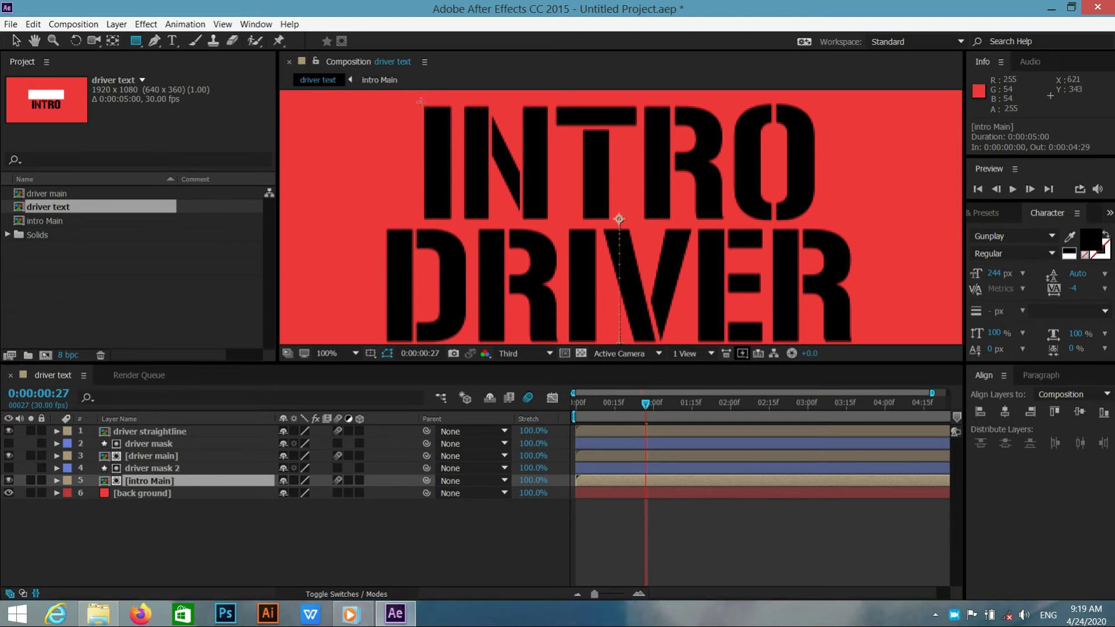
left_click_drag(421, 102, 455, 222)
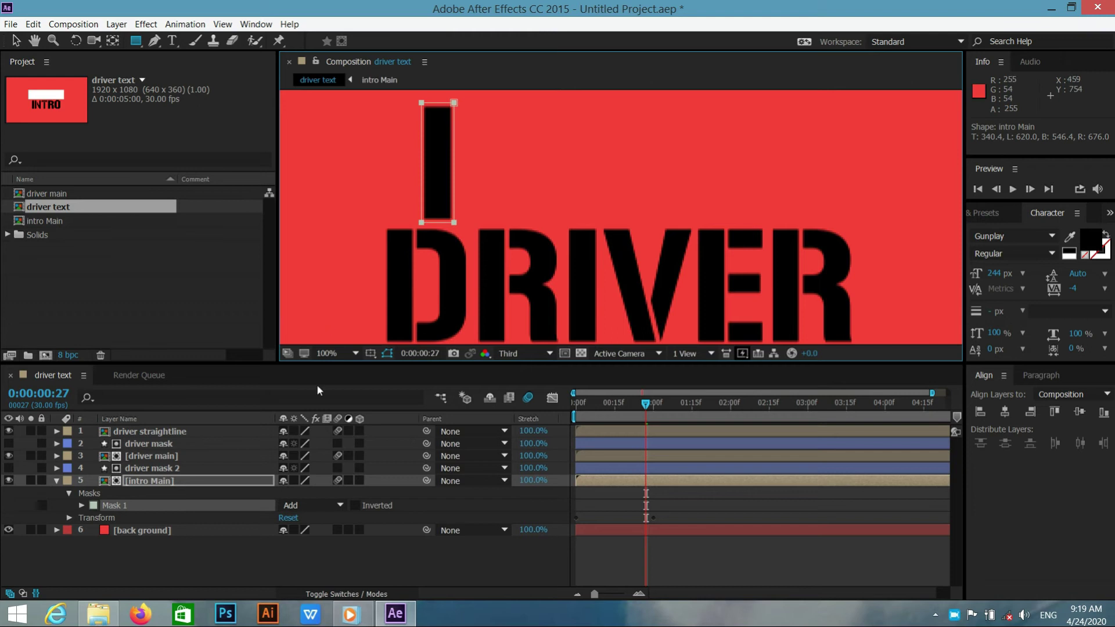
left_click(298, 506)
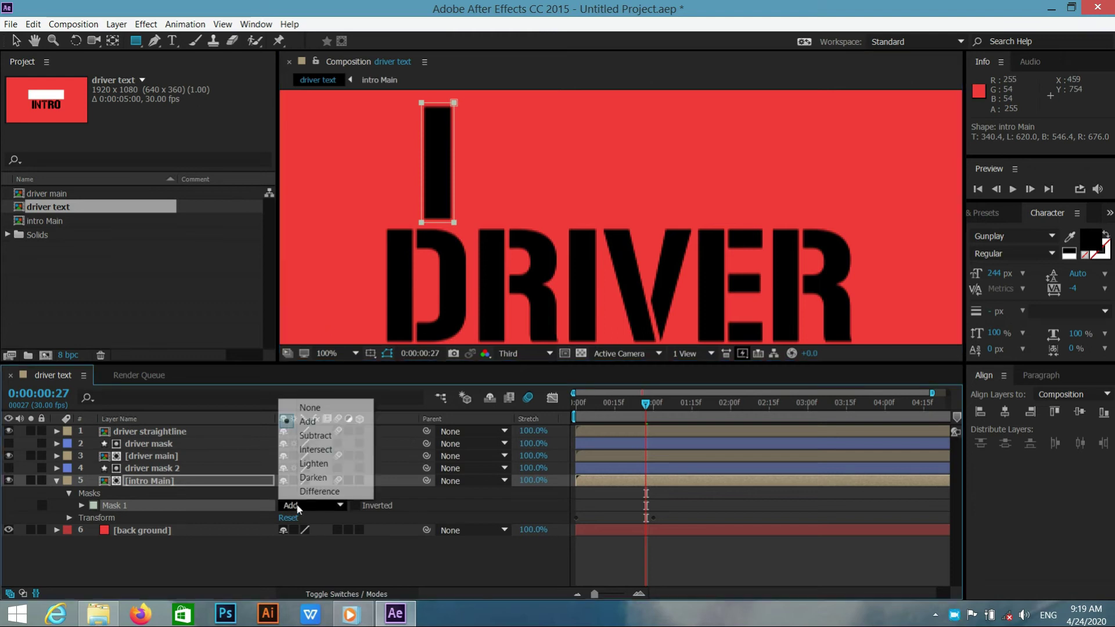
left_click(319, 407)
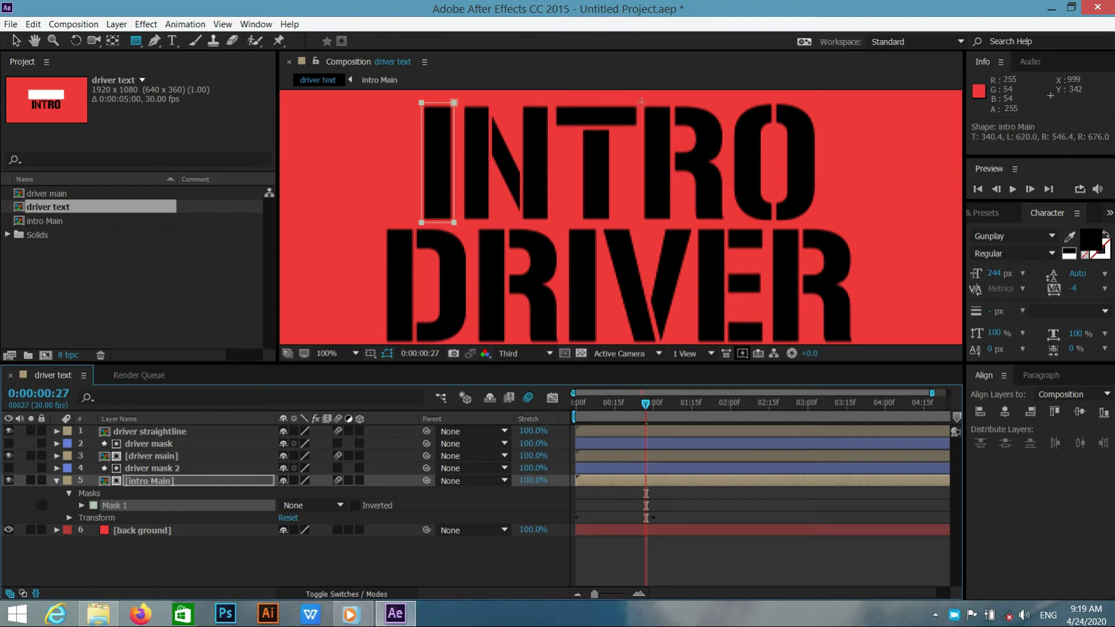
left_click_drag(642, 102, 670, 225)
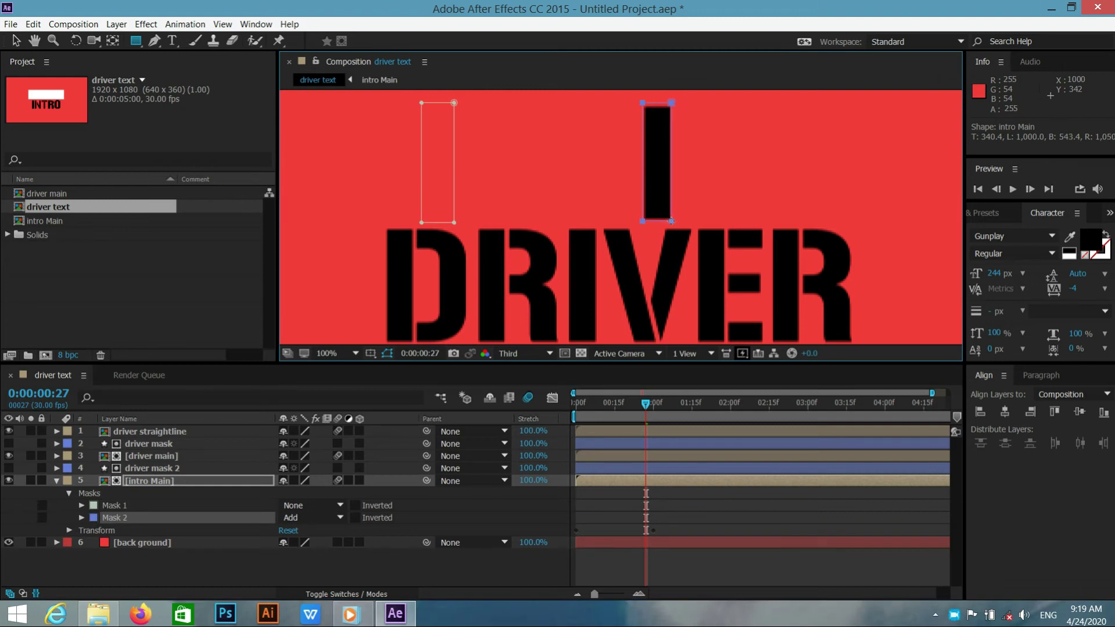
left_click(300, 517)
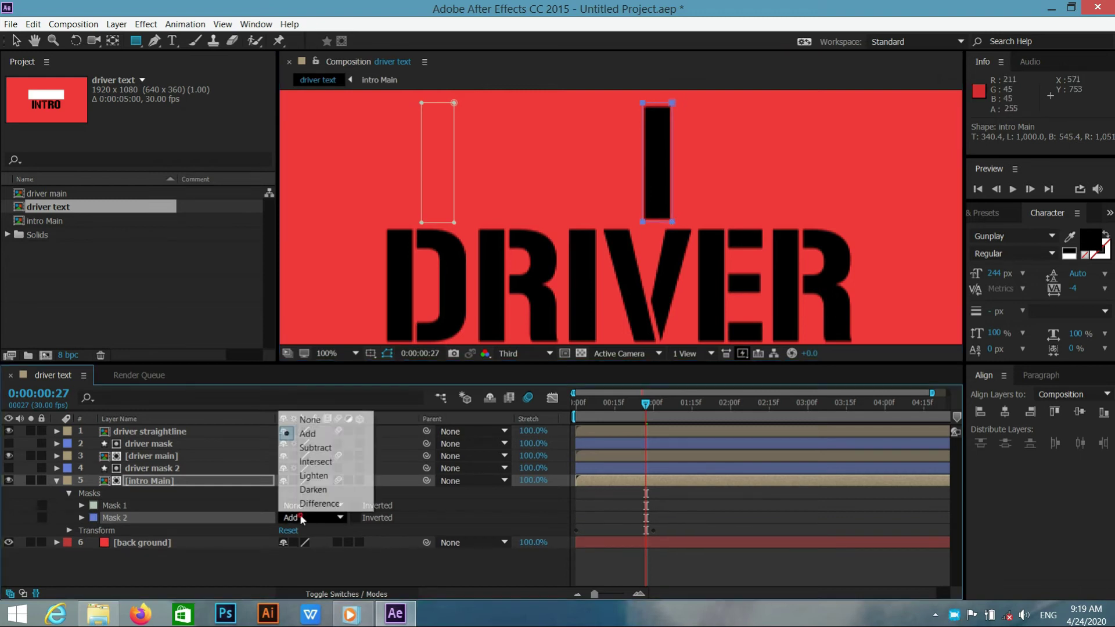
left_click(310, 419)
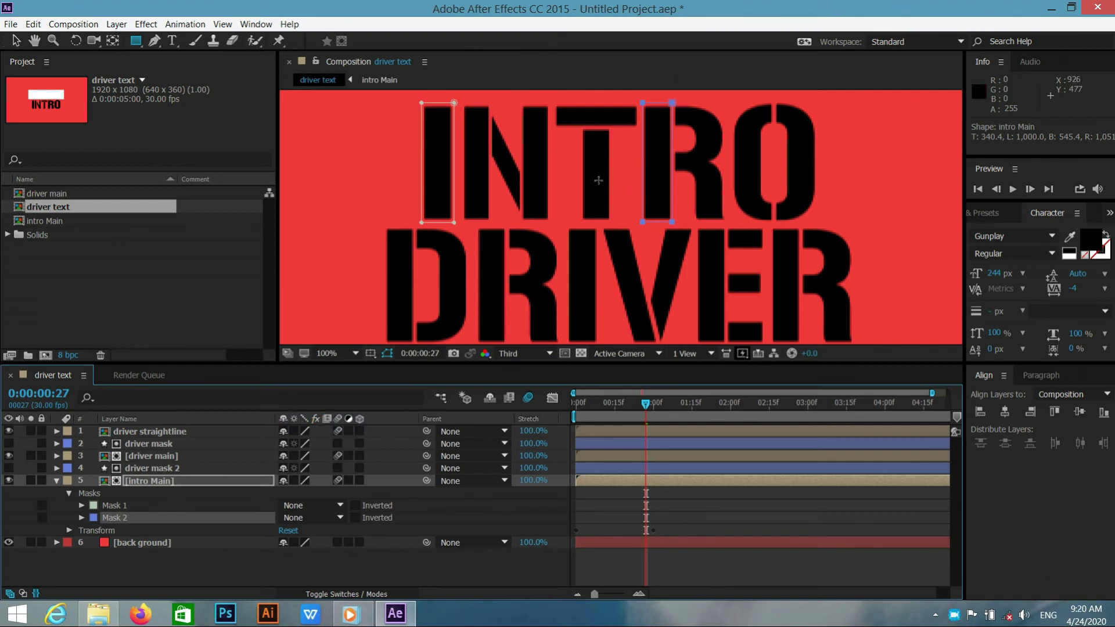
- Set both masks on the intro Main layer to Subtract
left_click(218, 506, "shift")
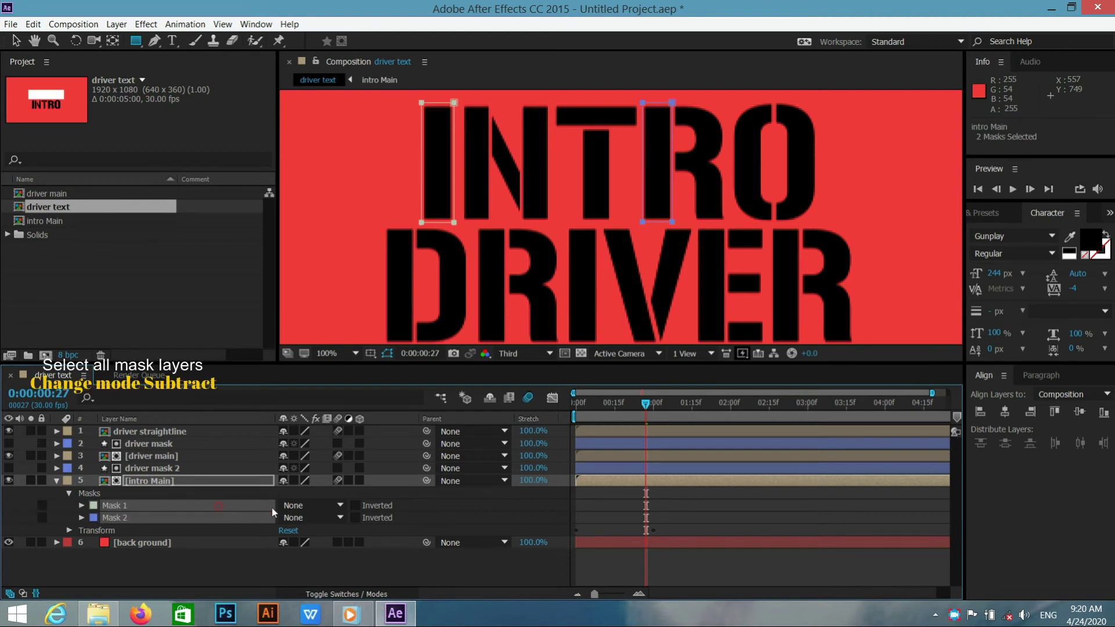
left_click(300, 506)
left_click(314, 436)
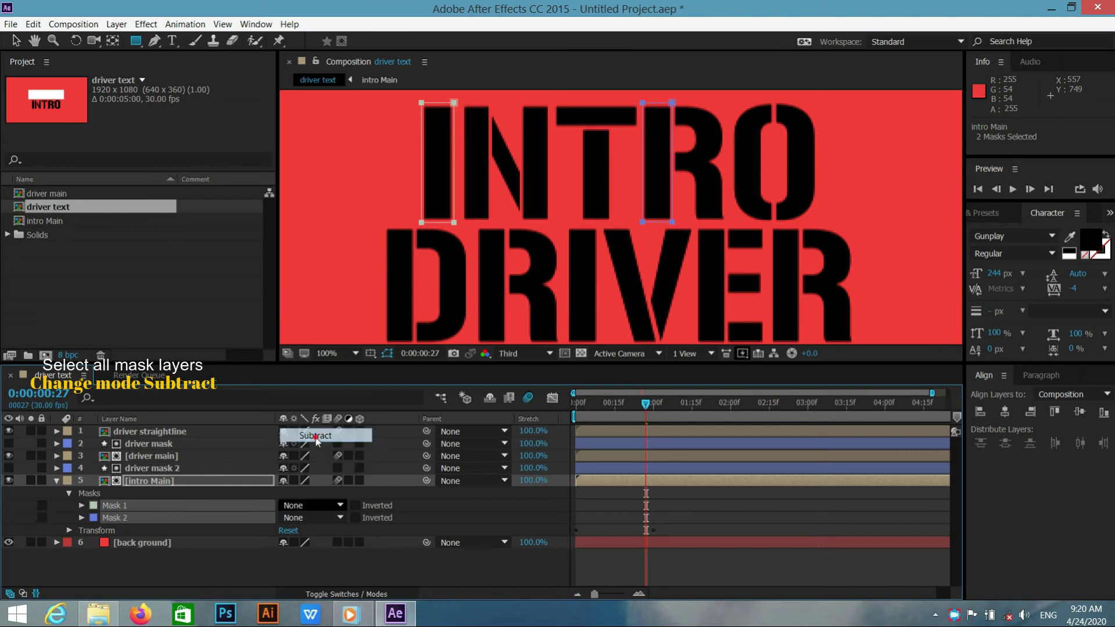
- Duplicate the intro Main layer and place the copy first in the layer stack
left_click(144, 481)
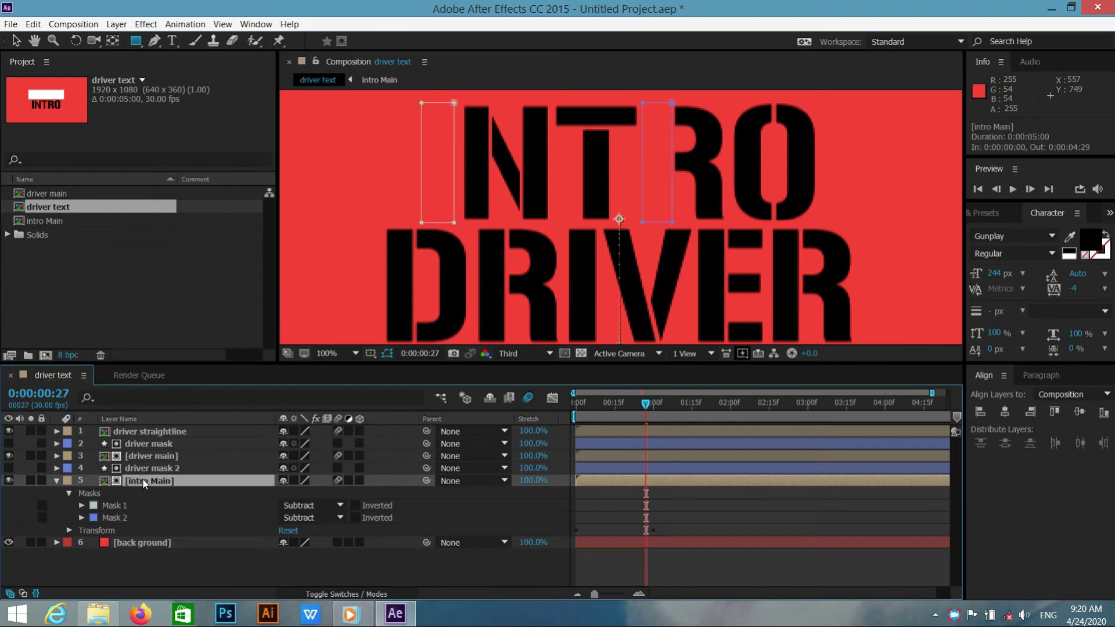
key("ctrl+d")
left_click_drag(166, 466, 172, 425)
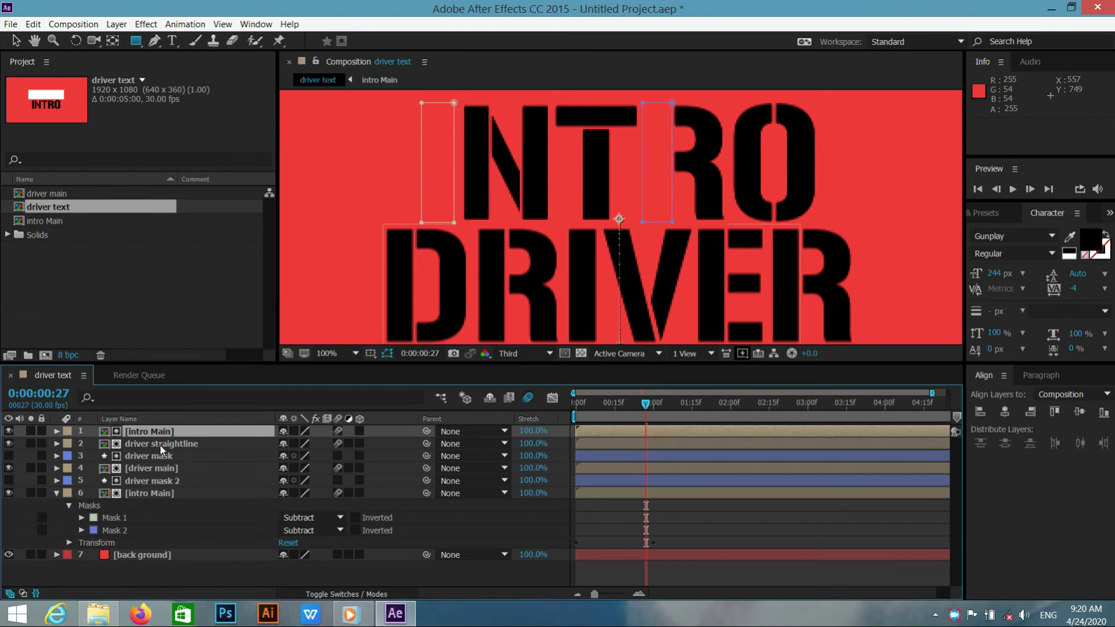
right_click(163, 430)
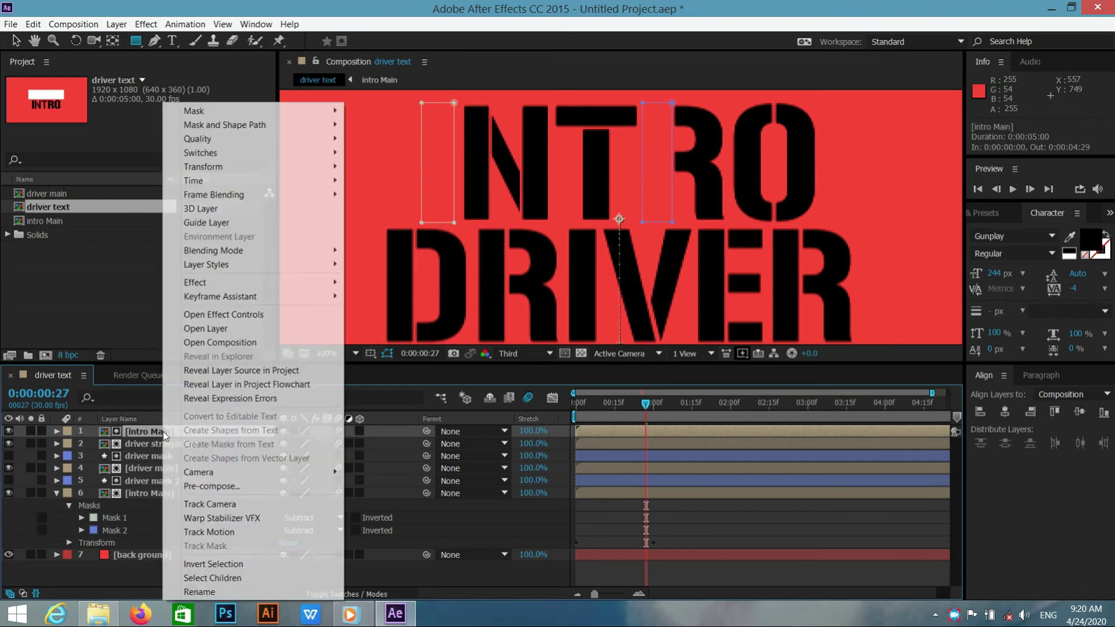
left_click(141, 431)
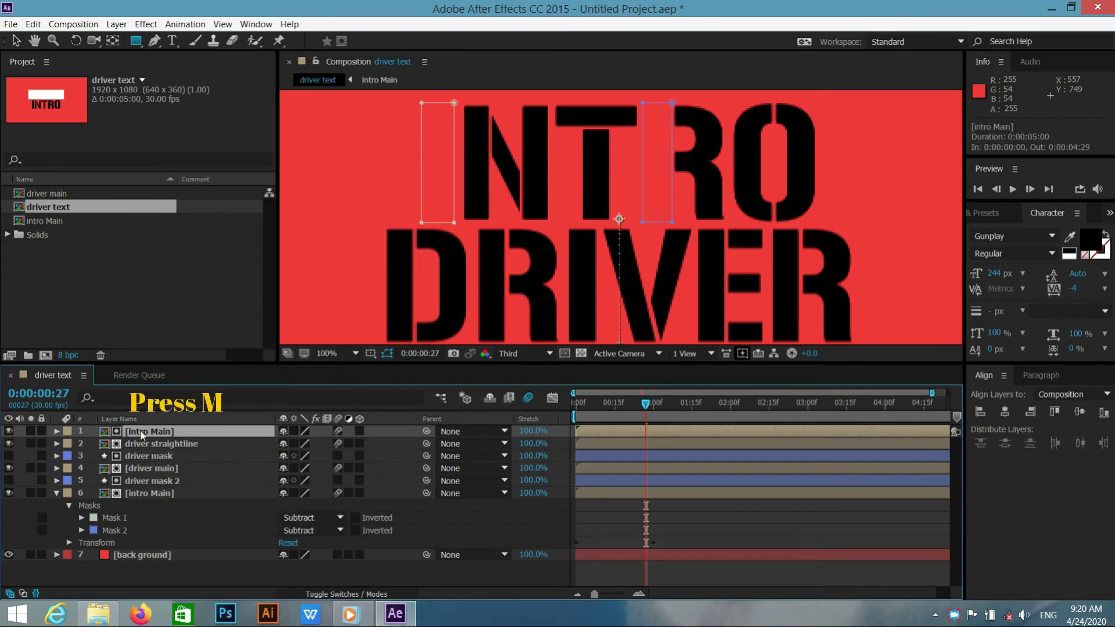
- Set both masks on the duplicated intro Main layer to Add
key("m")
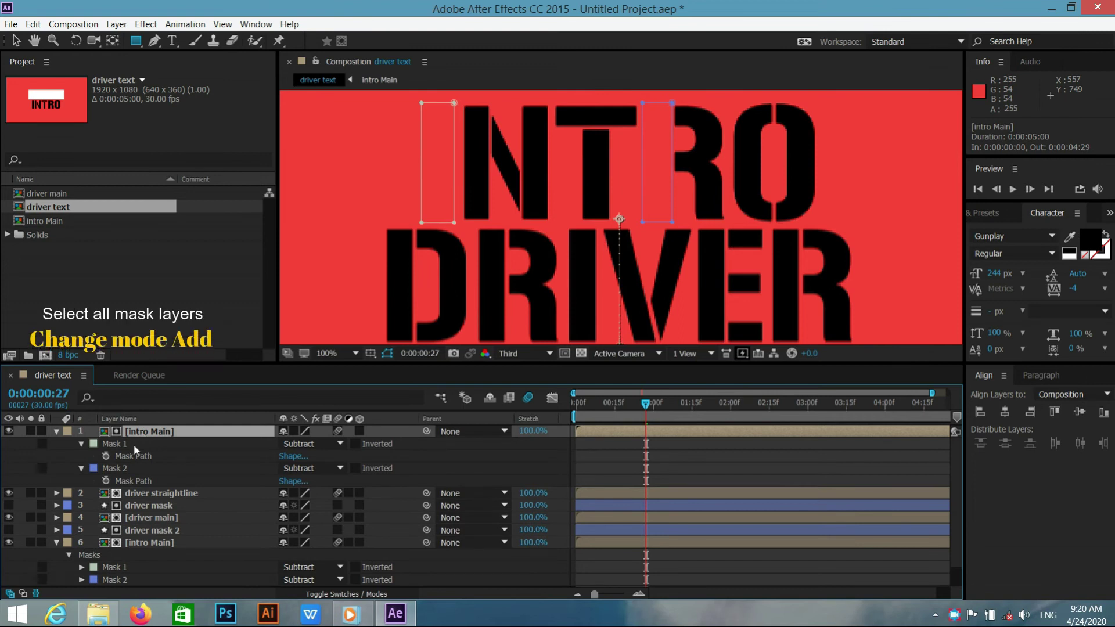
left_click(134, 444)
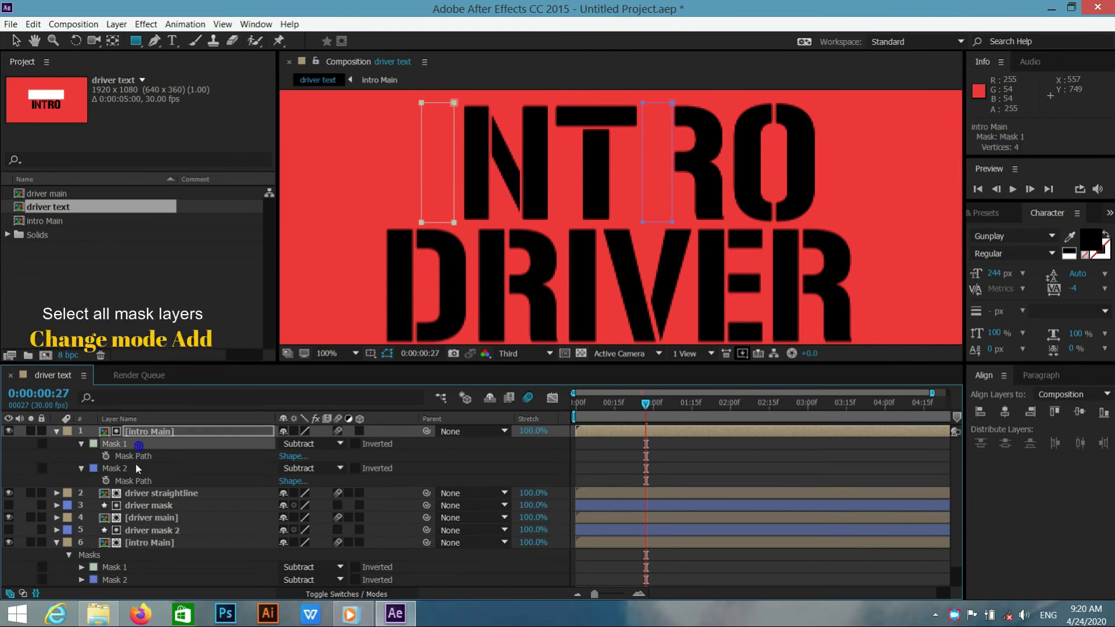
left_click(135, 468)
left_click(138, 444, "shift")
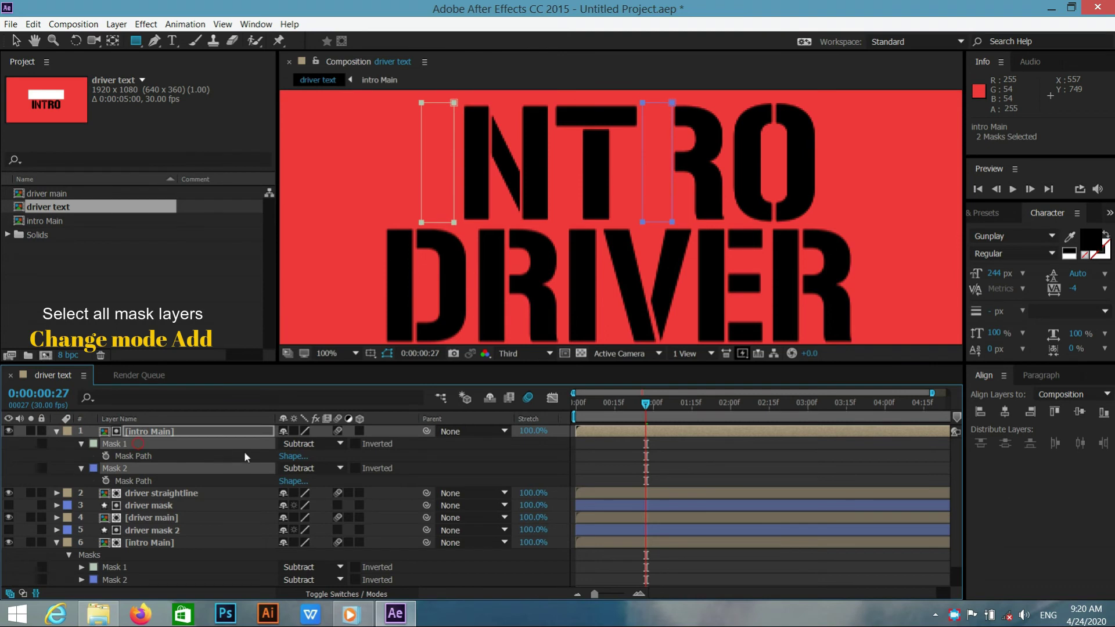
left_click(299, 443)
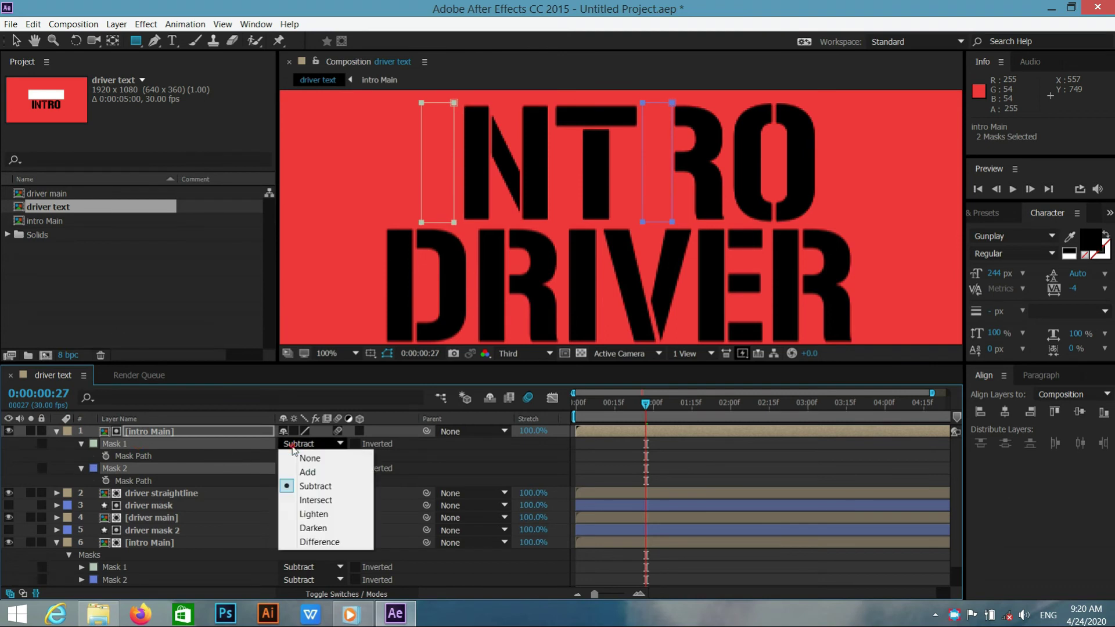
left_click(308, 473)
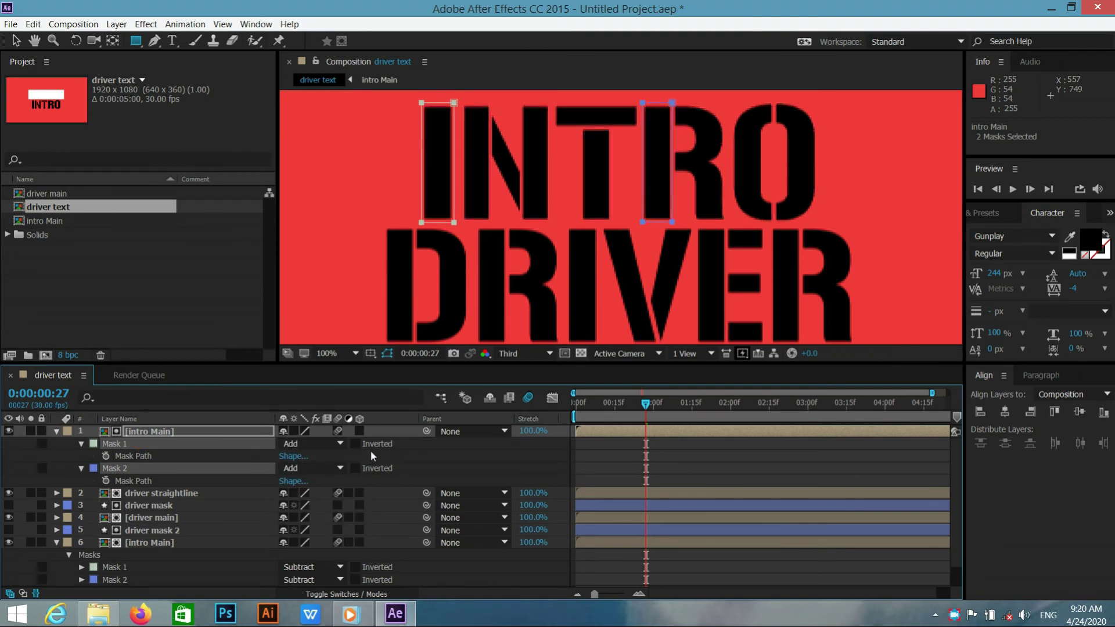
left_click(81, 444)
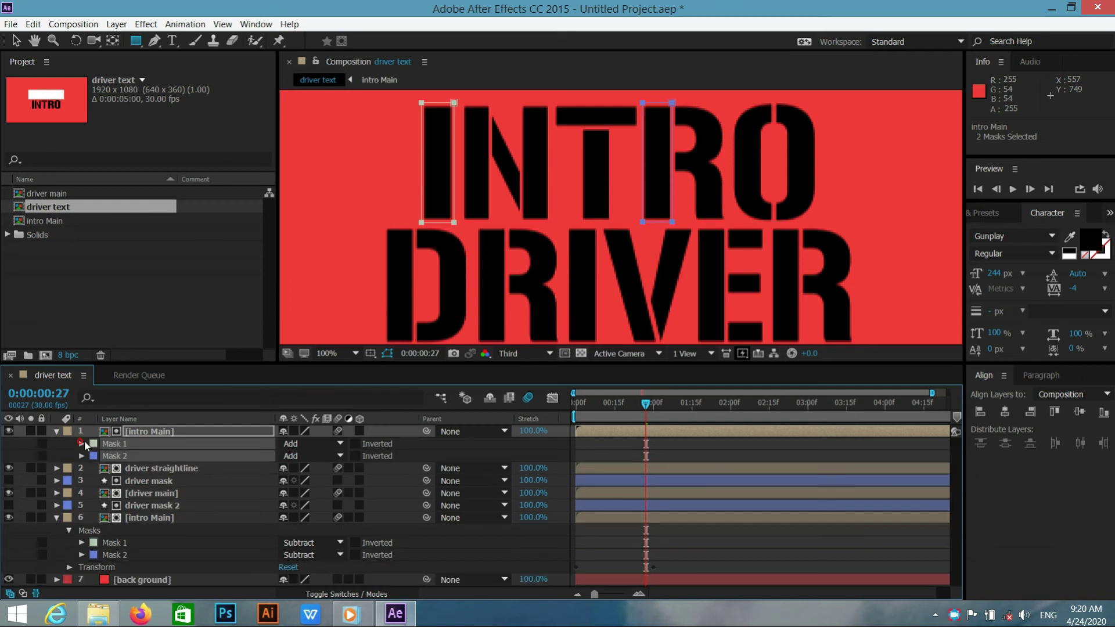
- Rename the duplicated intro Main layer as "intro straightline" and collapse its properties
right_click(158, 430)
left_click(195, 592)
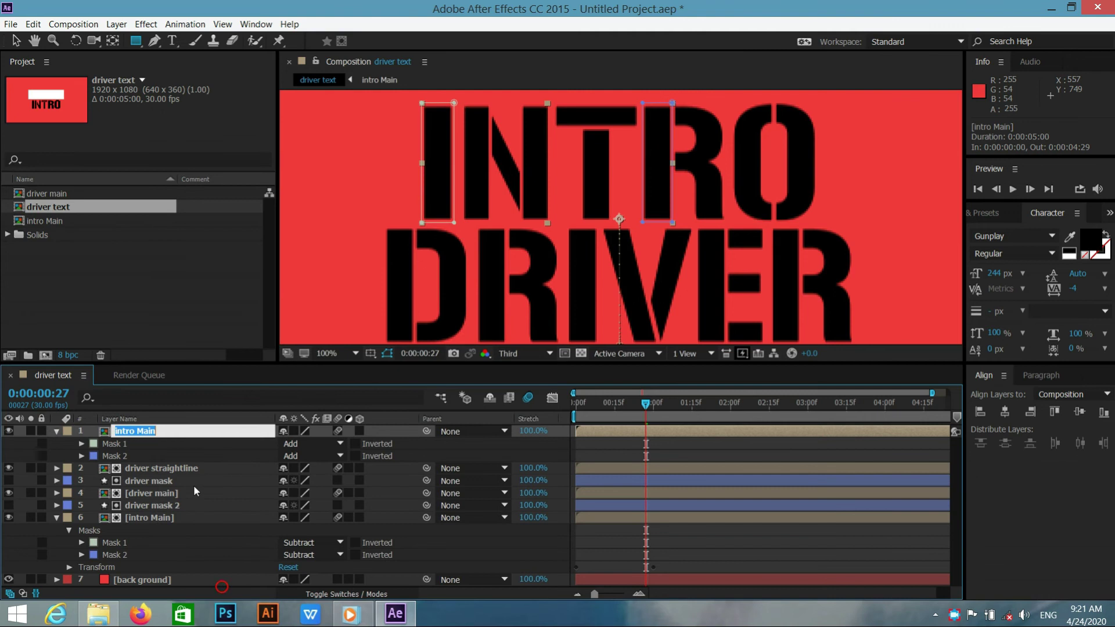
type("int")
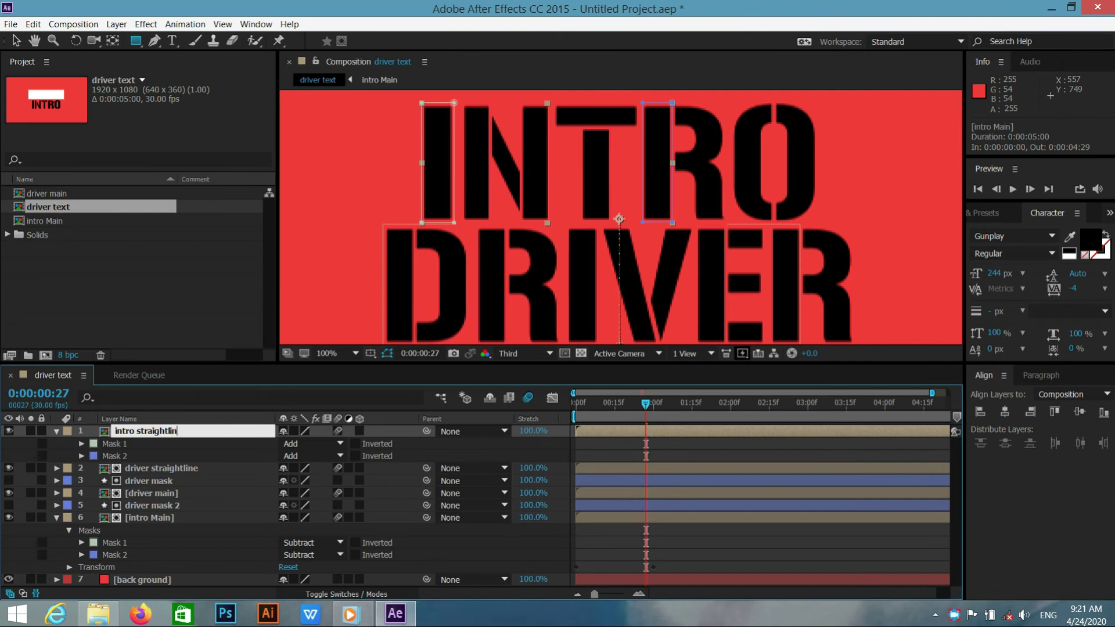
key("Return")
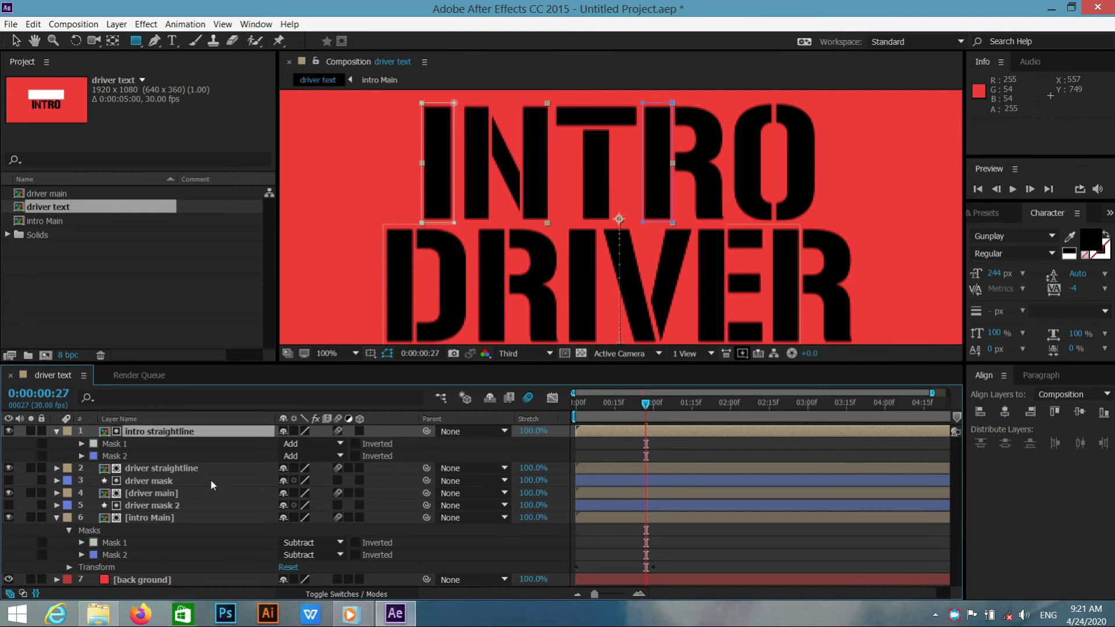
left_click(56, 432)
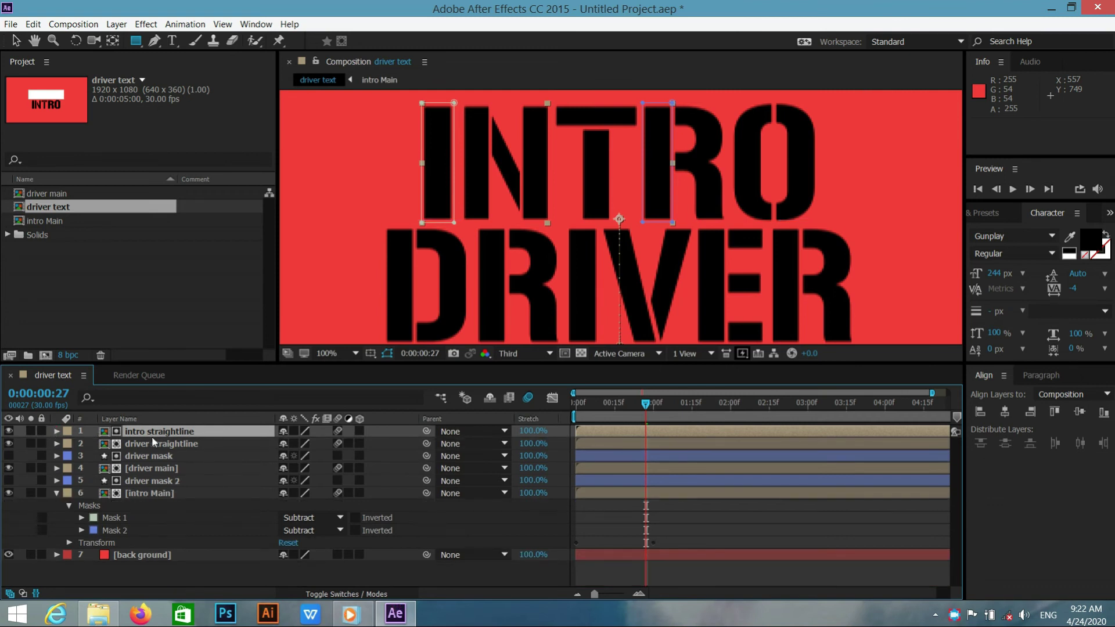
- Set the driver straightline layer's track matte to None and collapse the intro Main layer's properties
left_click(465, 431)
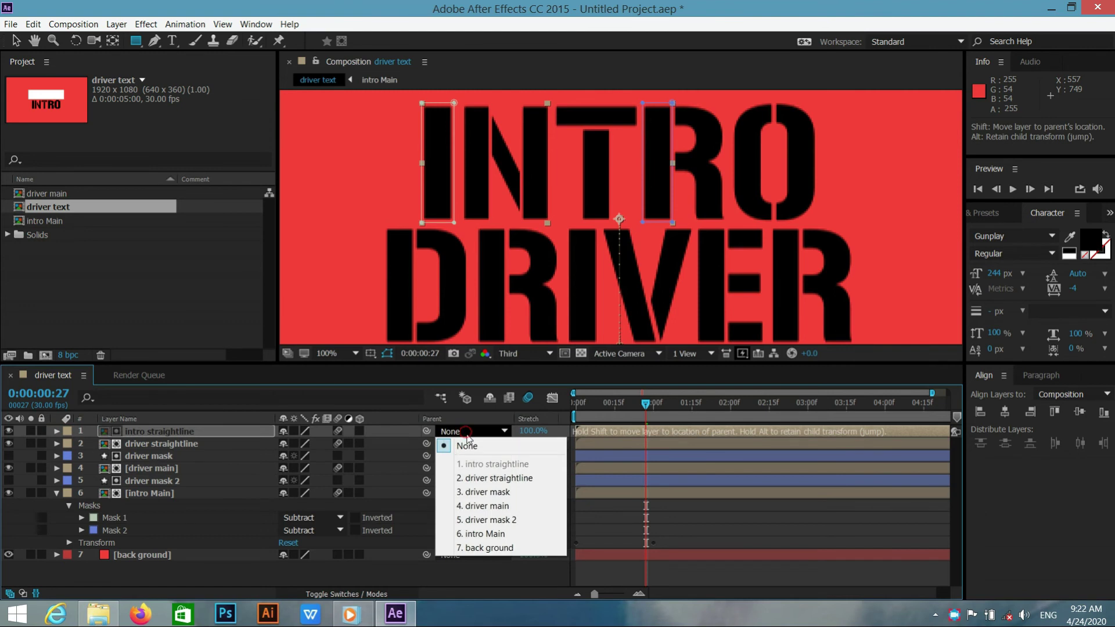
left_click(348, 595)
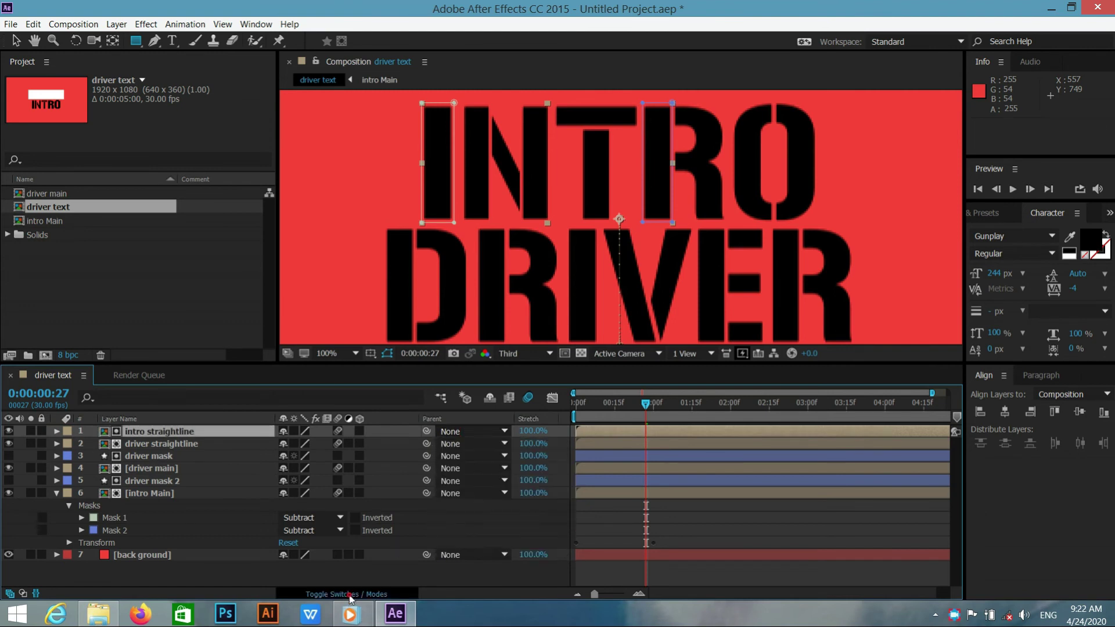
left_click(346, 595)
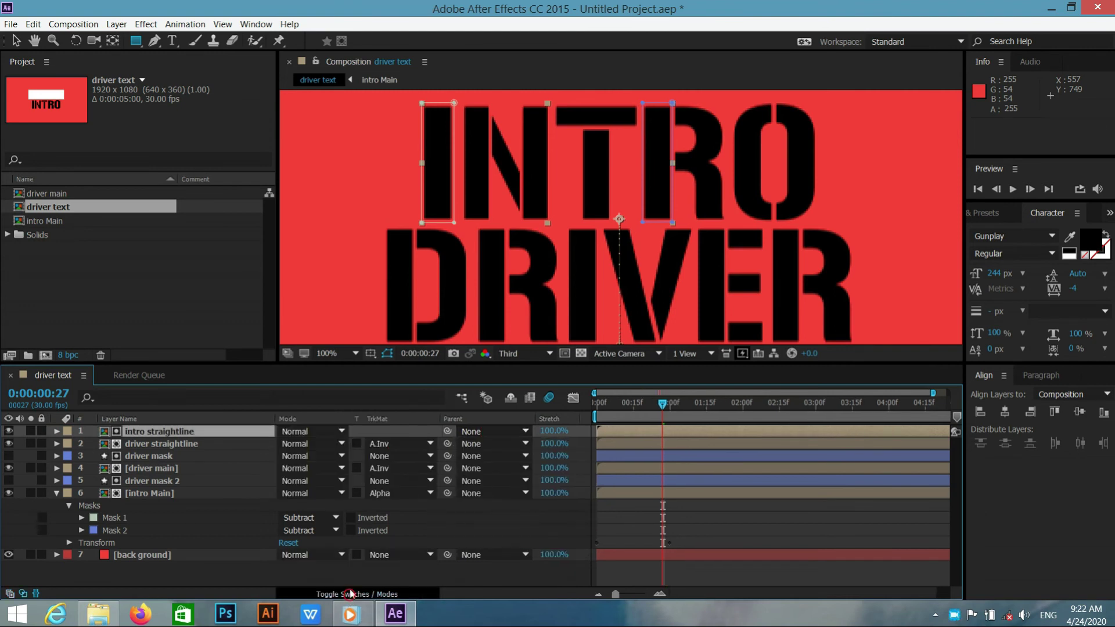
left_click(415, 442)
left_click(420, 458)
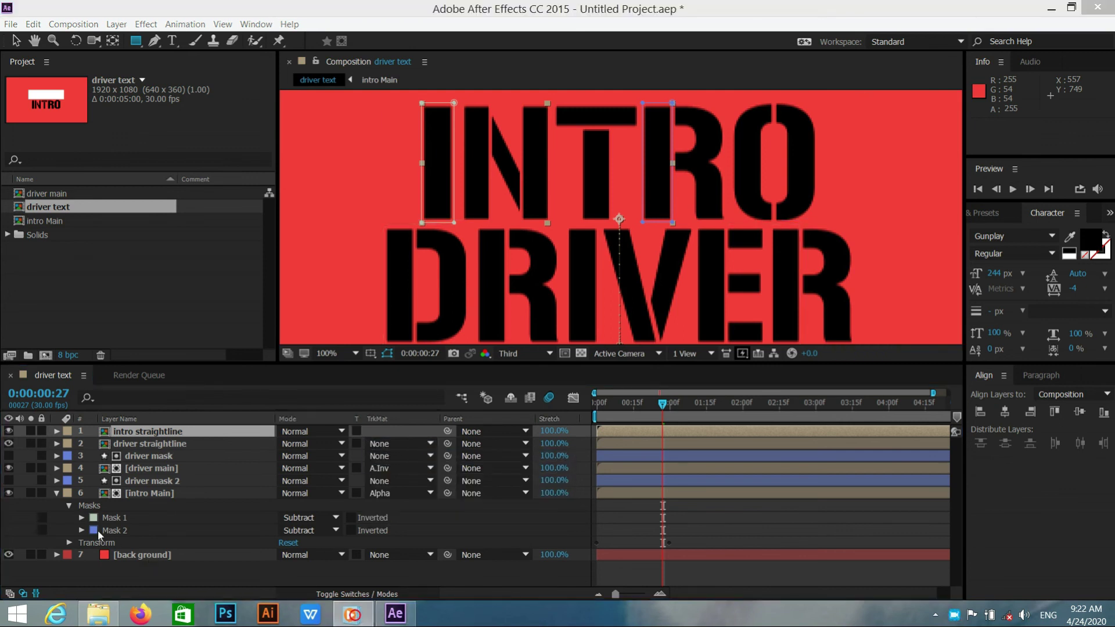
left_click(56, 492)
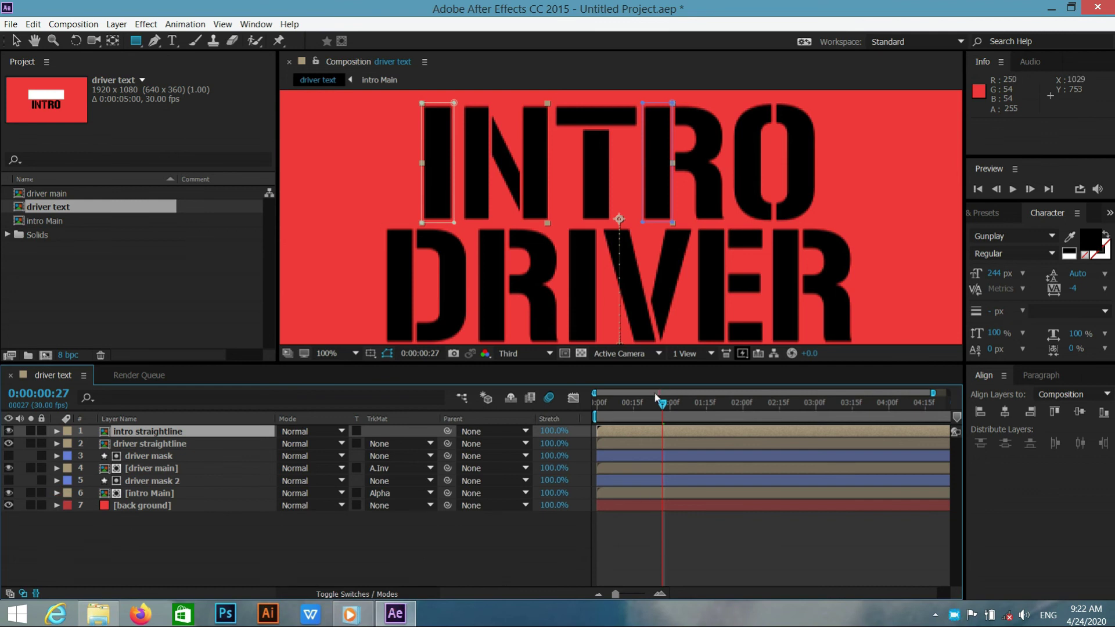
- Reveal Position on the intro straightline and driver straightline layers and delete the first Position keyframe of each
mouse_move(664, 403)
left_mouse_down()
mouse_move(610, 405)
mouse_move(667, 391)
left_mouse_up()
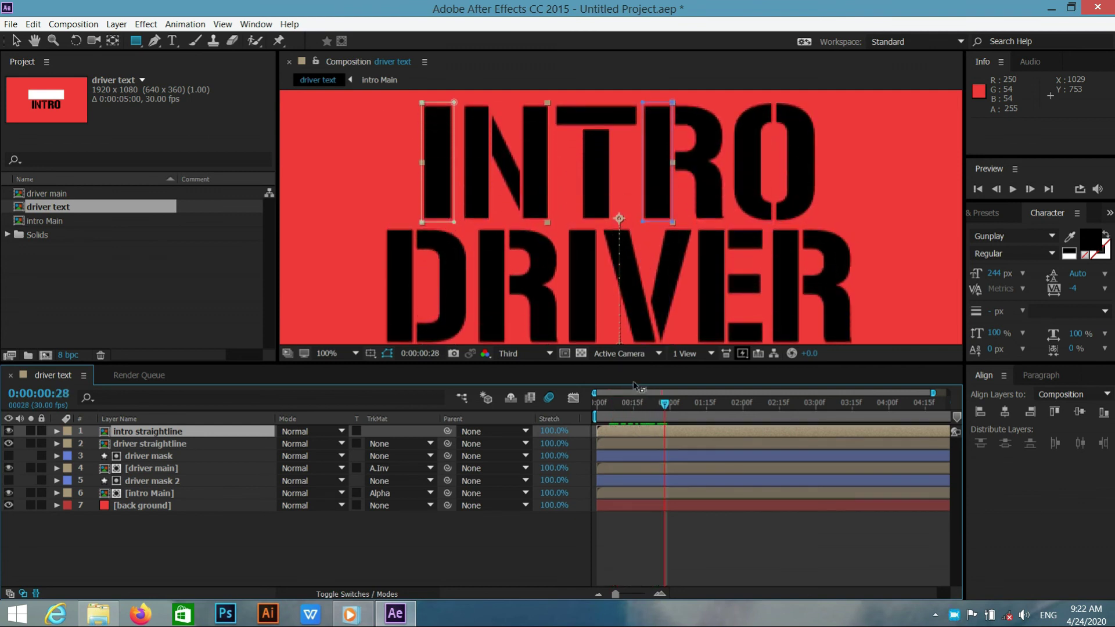
left_click(223, 444, "ctrl")
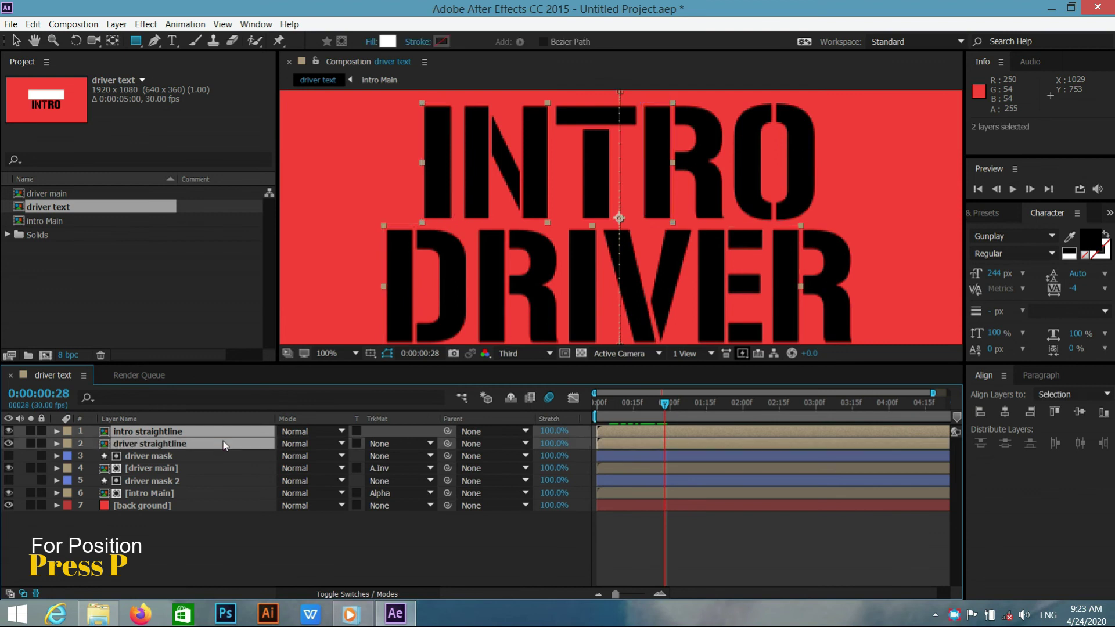
key("p")
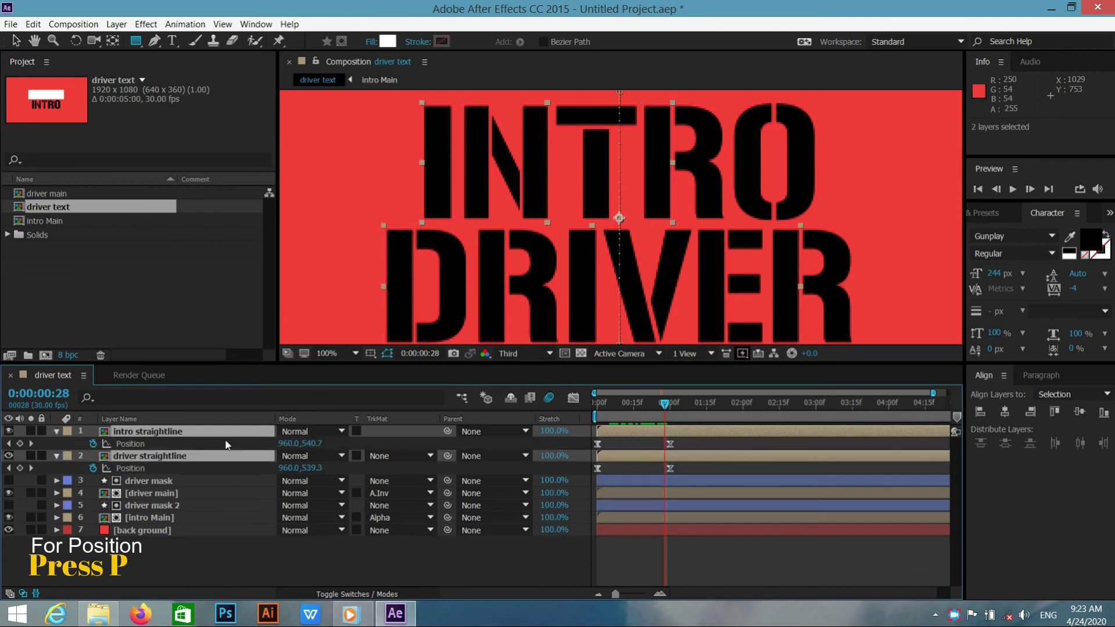
left_click(614, 442)
left_click(595, 444)
key("Delete")
left_click(597, 468)
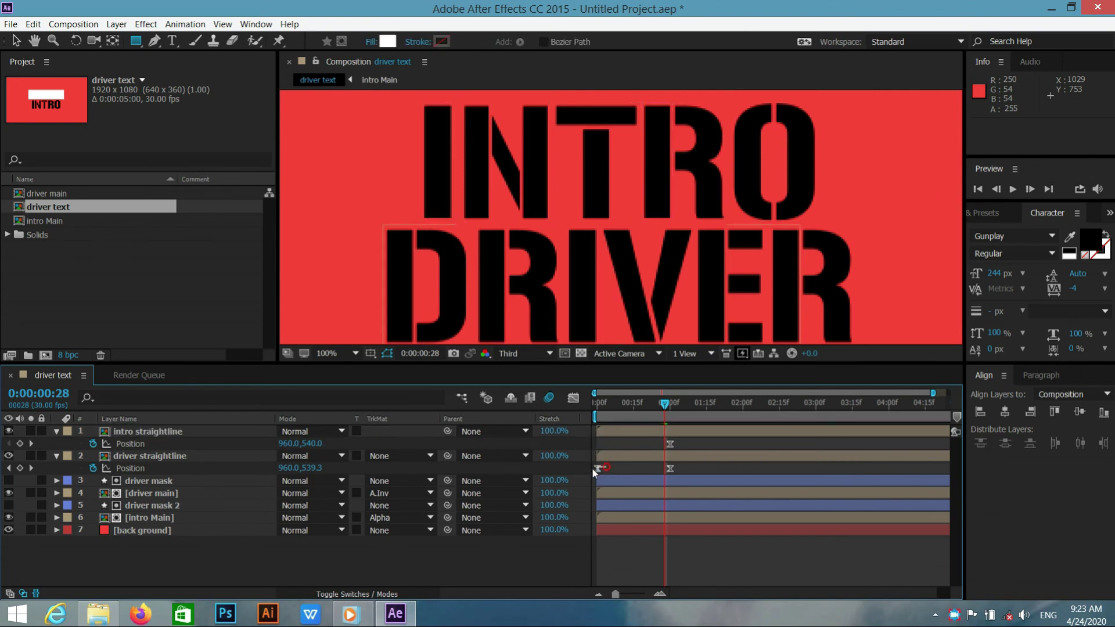
key("Delete")
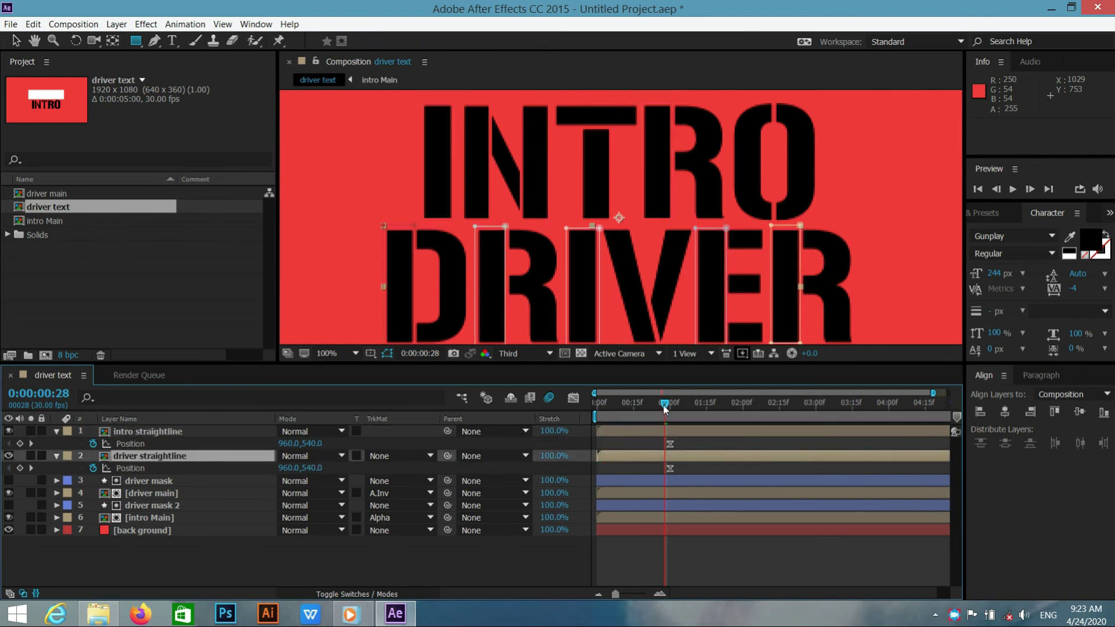
- At 0:00:00:00, keyframe Position at 960.0, -25.0 for intro straightline and 960.0, 1088.0 for driver straightline, with the whole frame in view
left_click(604, 403)
left_click(596, 409)
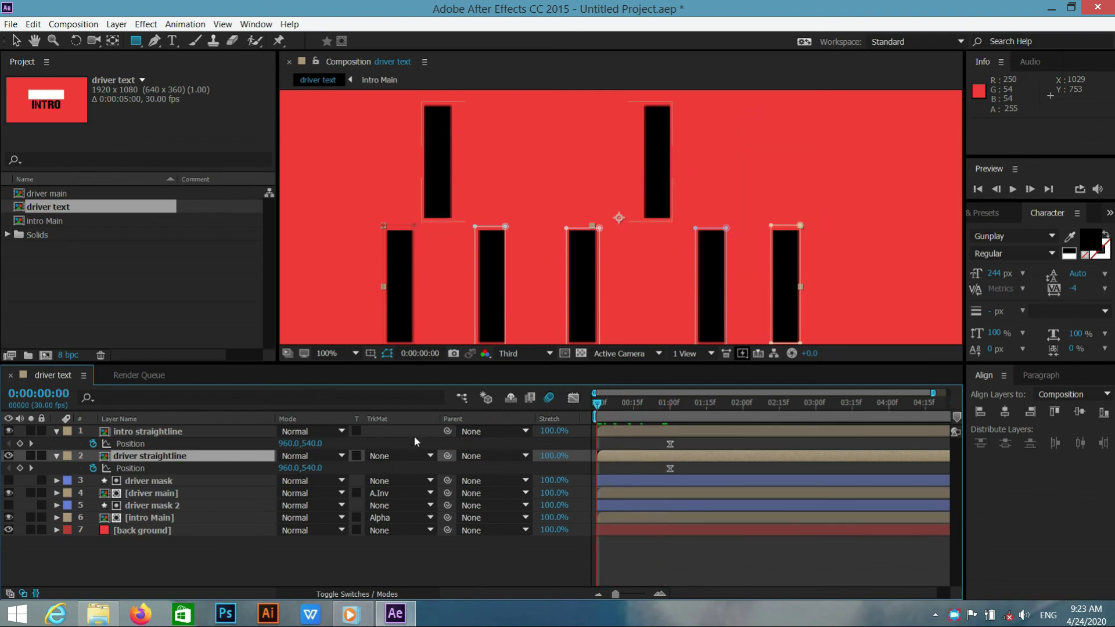
left_click(325, 353)
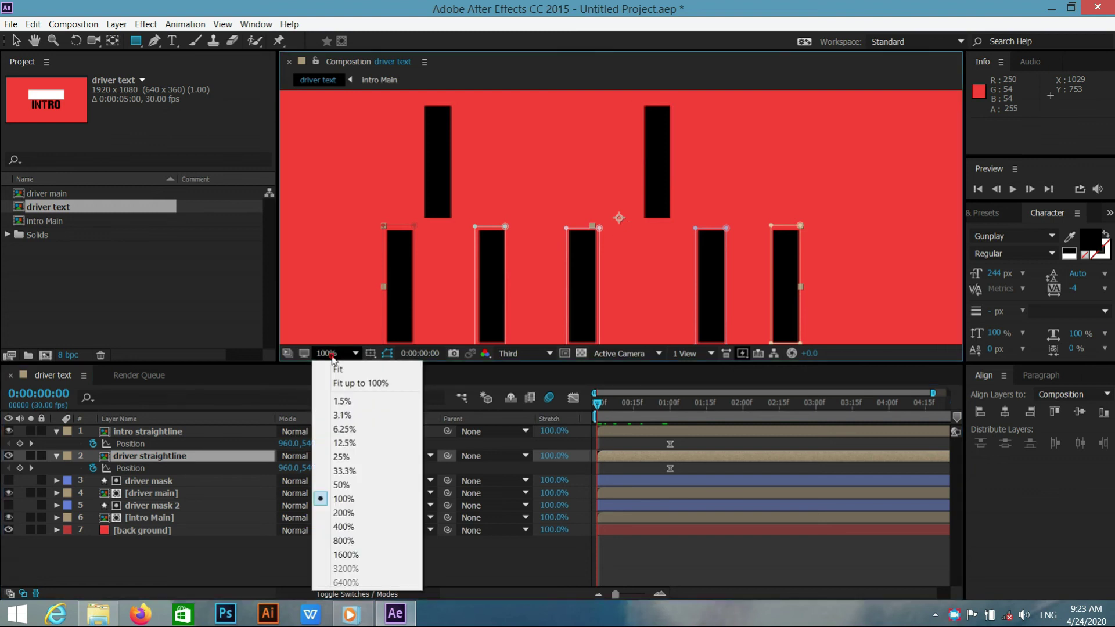
left_click(349, 383)
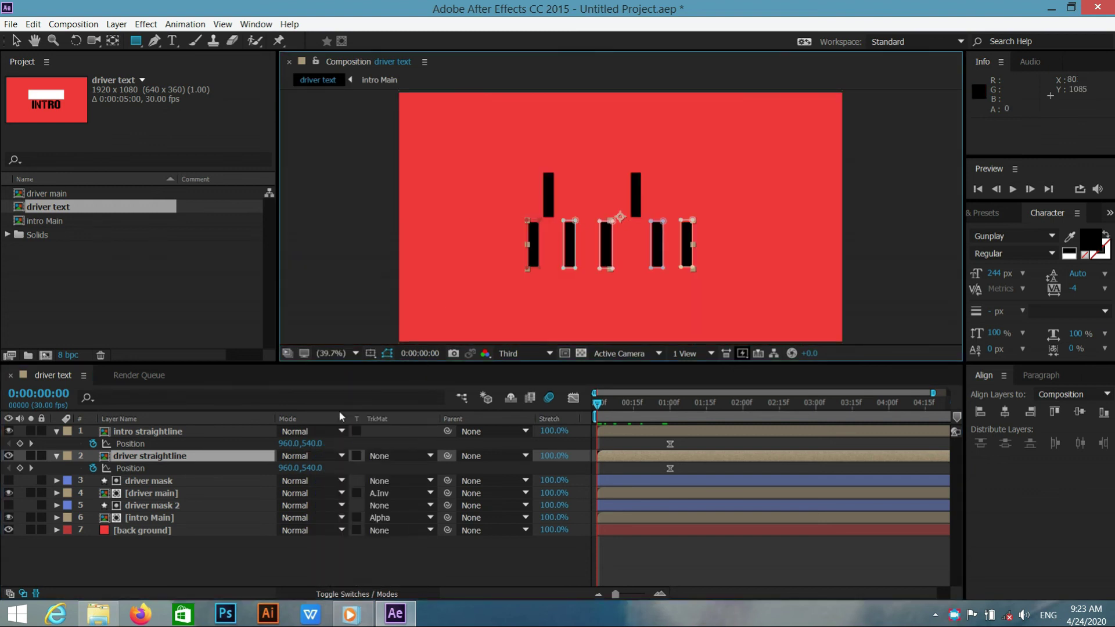
left_click_drag(311, 443, 231, 444)
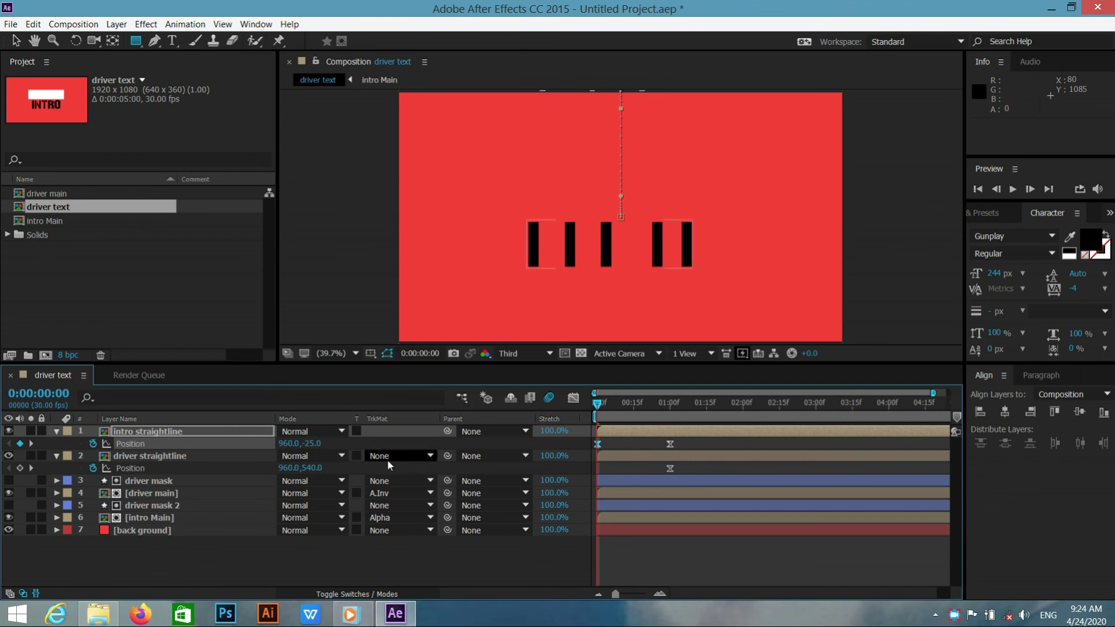
left_click_drag(309, 468, 499, 467)
left_click_drag(306, 468, 437, 468)
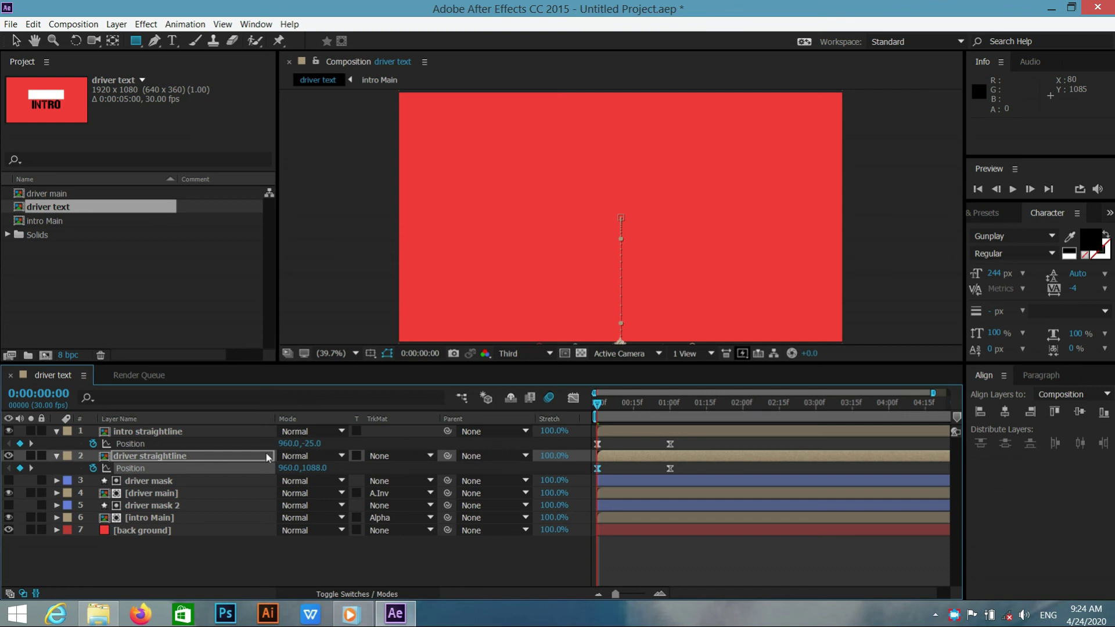
- Select all Position keyframes of both straightline layers and adjust their easing curve in the Graph Editor
left_click_drag(682, 443, 580, 468)
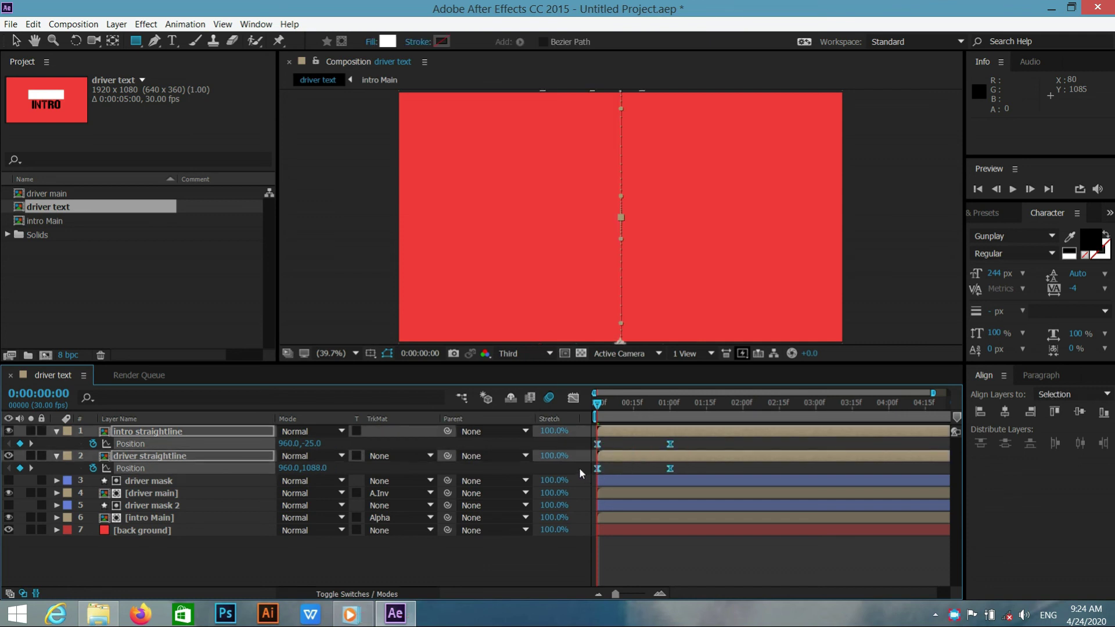
left_click(574, 398)
left_click_drag(629, 556, 660, 553)
left_click(574, 399)
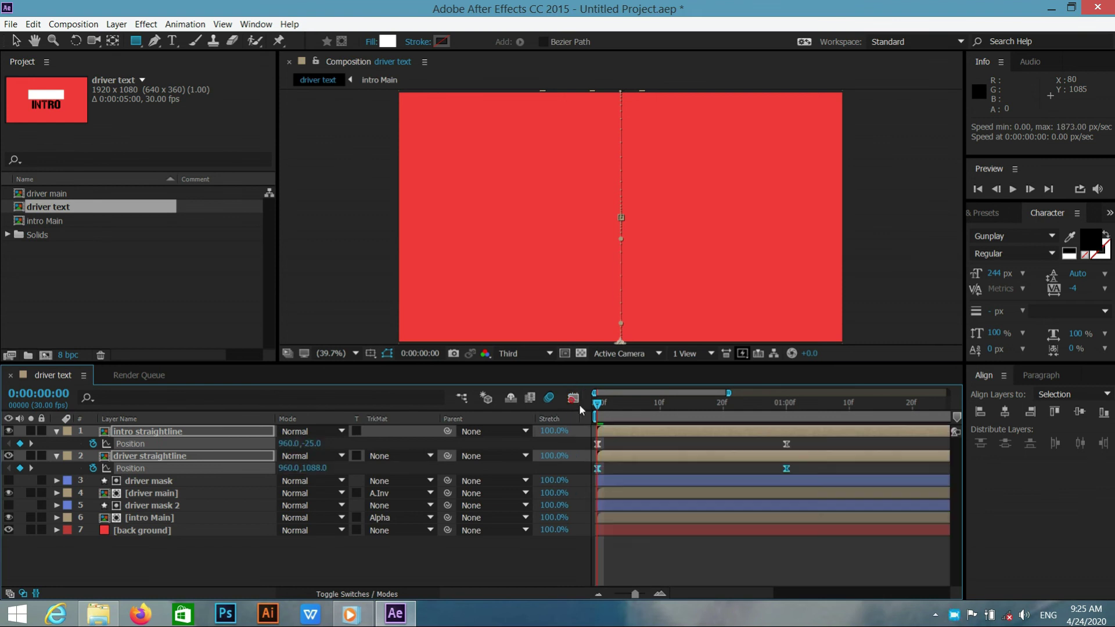
- Preview the text animation from 0:00:00:00 and stop the playback
left_click(613, 406)
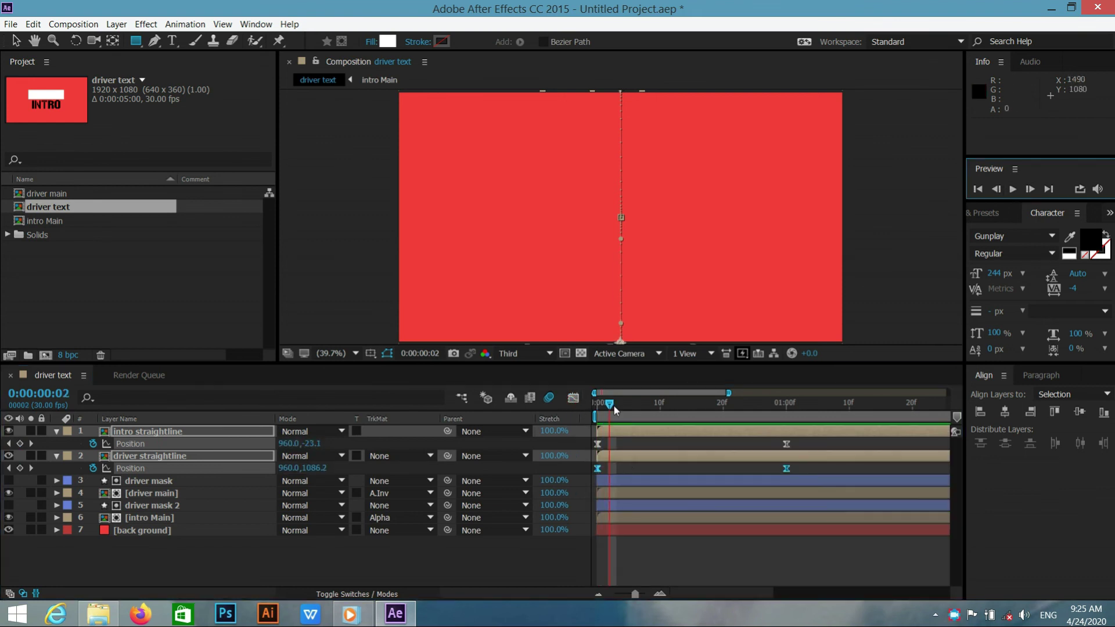
left_click_drag(609, 406, 598, 406)
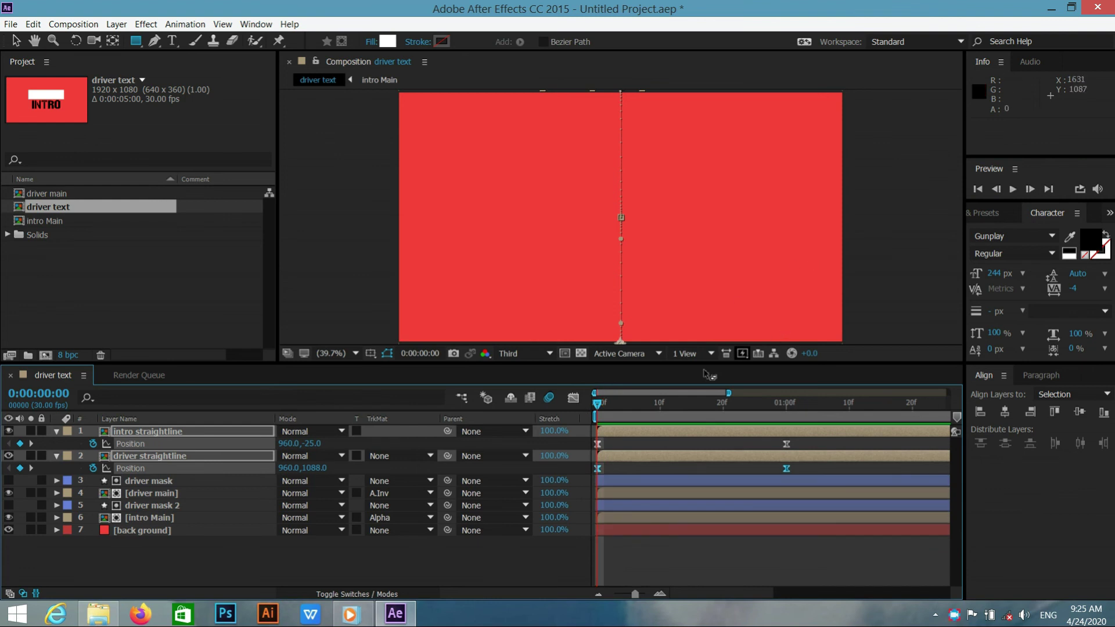
left_click(1012, 189)
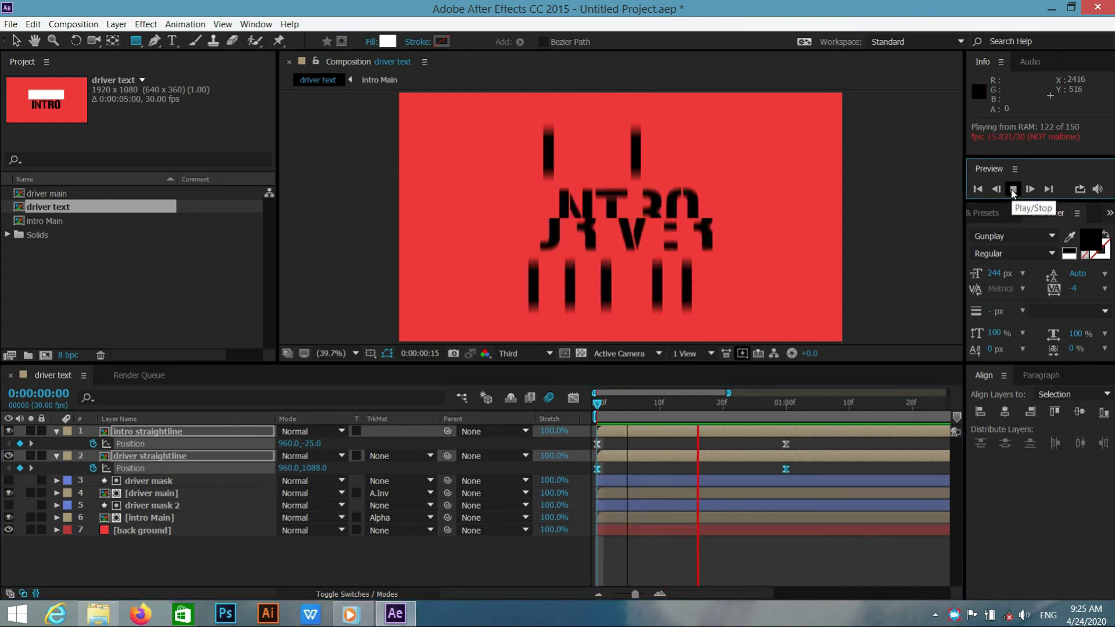
left_click(1012, 189)
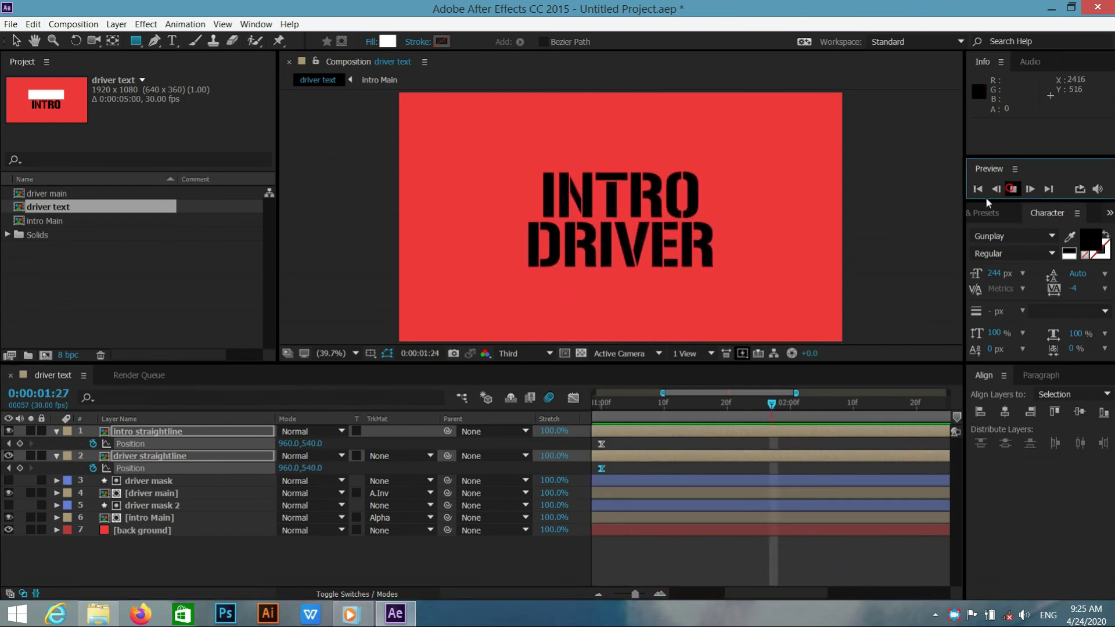